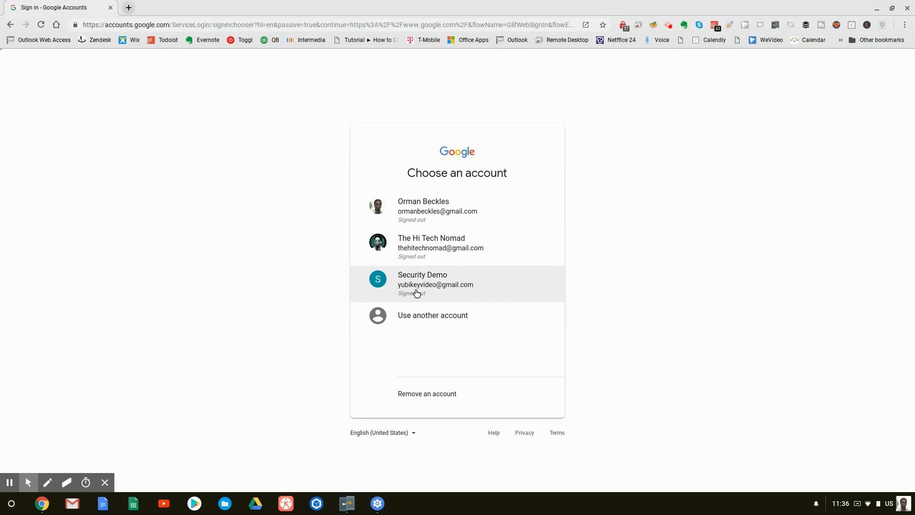
Step: Sign in as the Security Demo account, revealing the password before submitting it
click(429, 284)
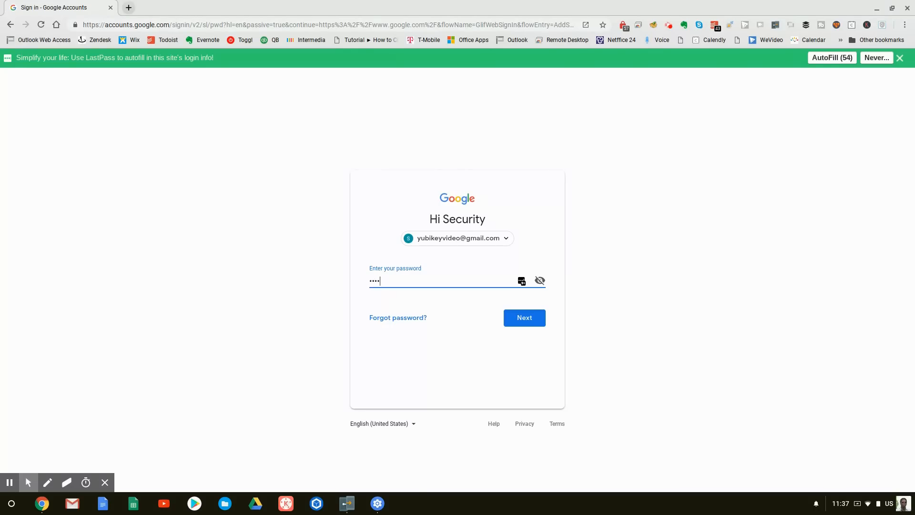
text(•••)
click(541, 281)
click(527, 319)
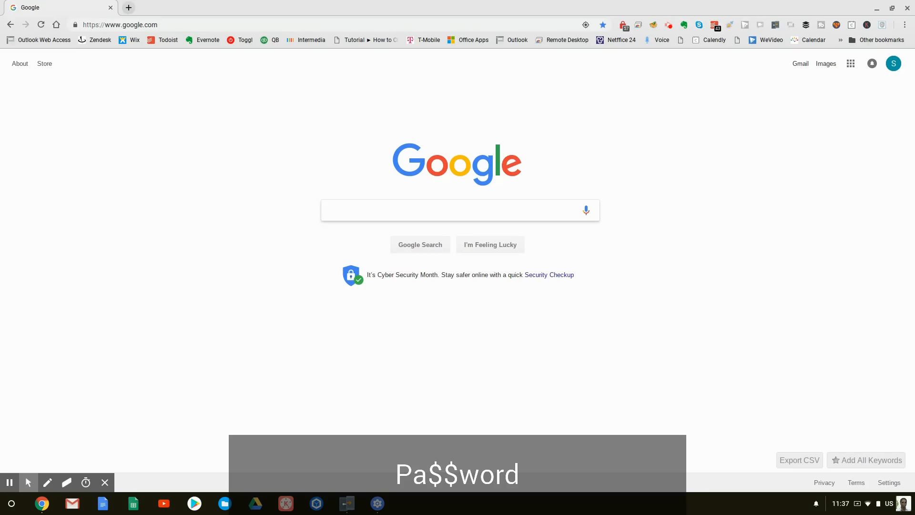
Step: From the avatar menu, reach the 2-Step Verification settings under Signing in to Google
click(893, 64)
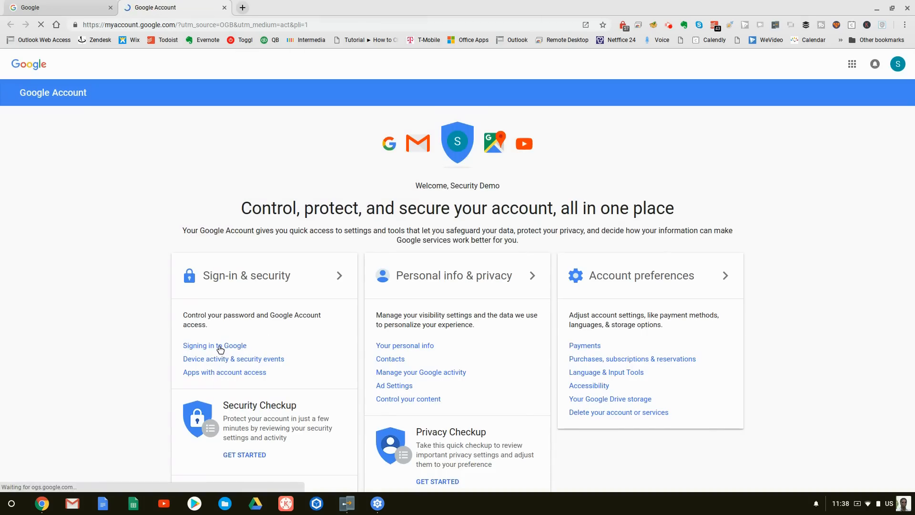
click(219, 346)
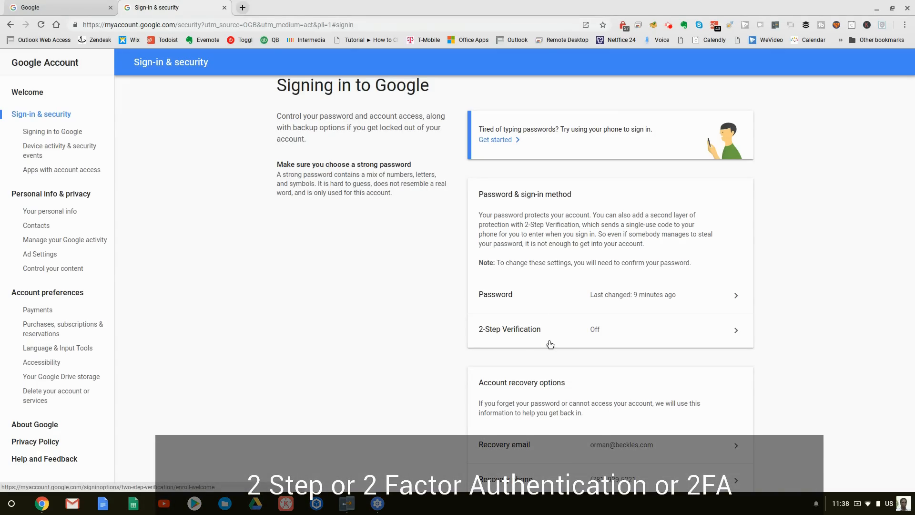
click(735, 330)
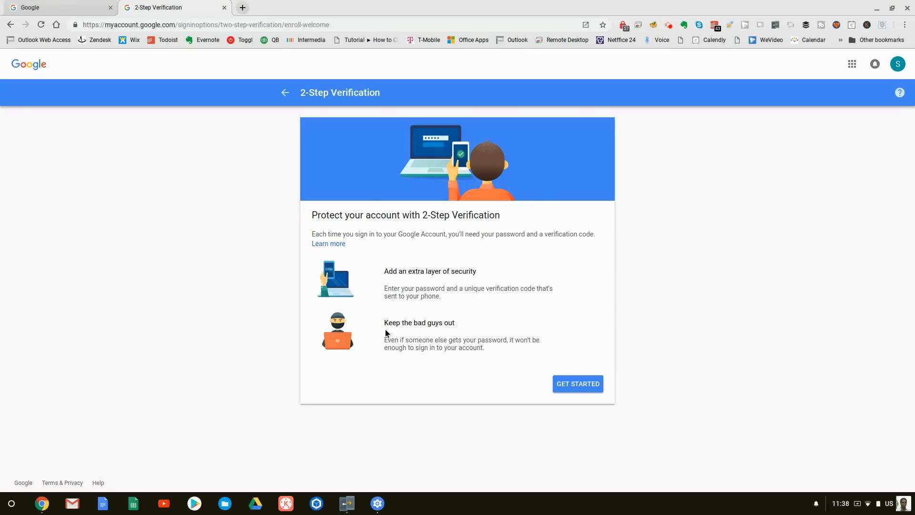
Step: Start 2-Step Verification setup and re-verify the demo account password to reach phone setup
click(579, 386)
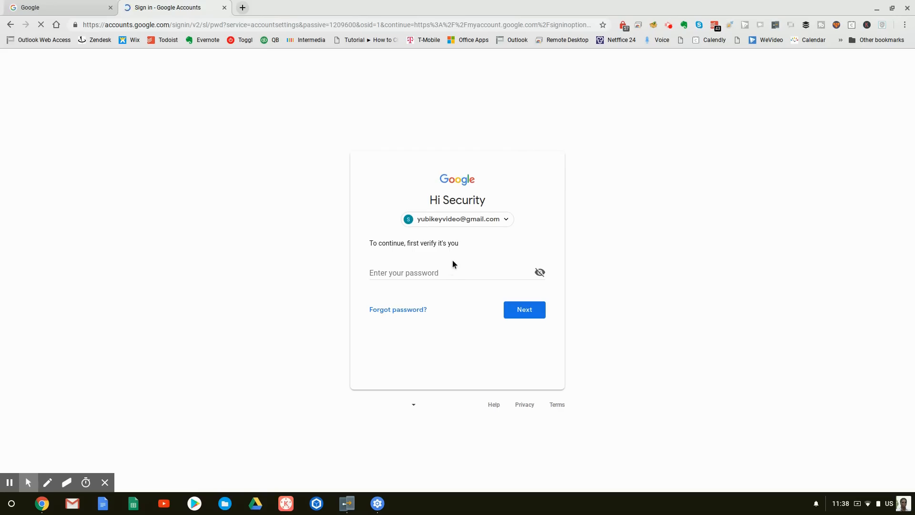
click(441, 274)
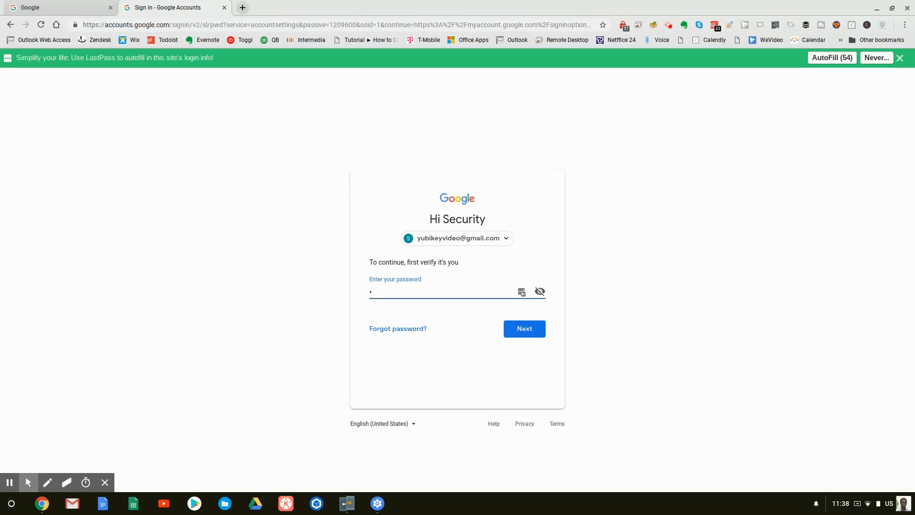
text(******)
click(534, 329)
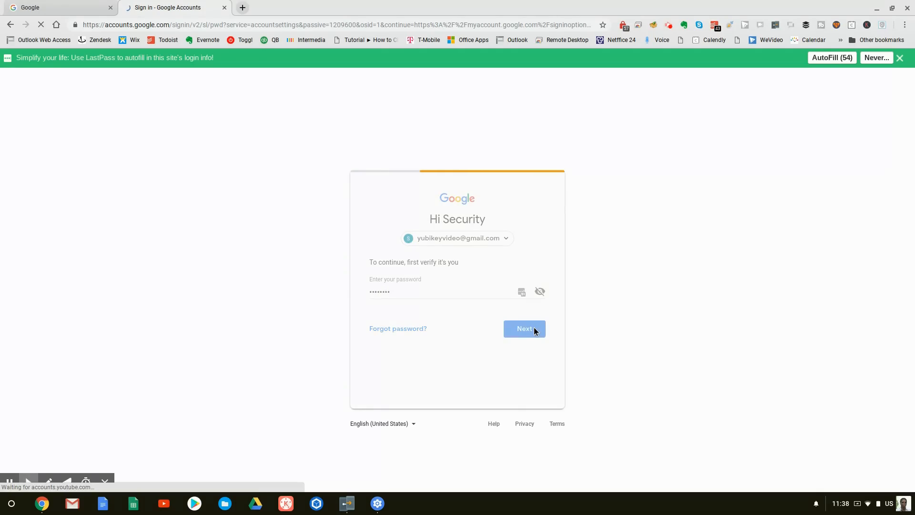
click(574, 383)
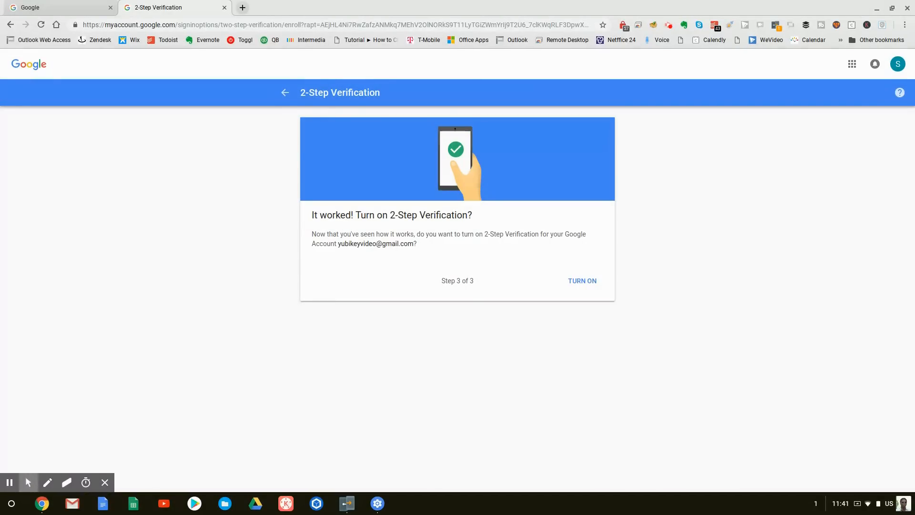
Step: Turn on 2-Step Verification after the phone code is accepted
click(587, 281)
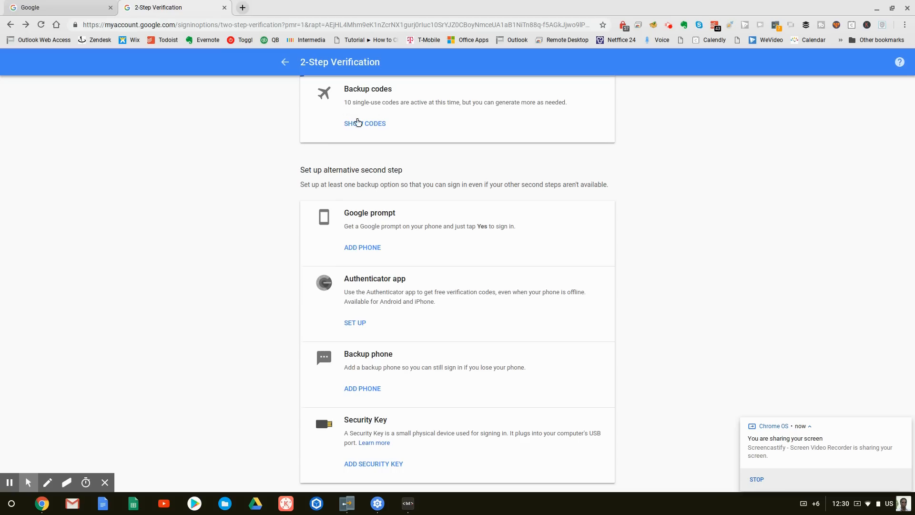
Step: Show the backup codes and replace them with a newly generated set
click(360, 124)
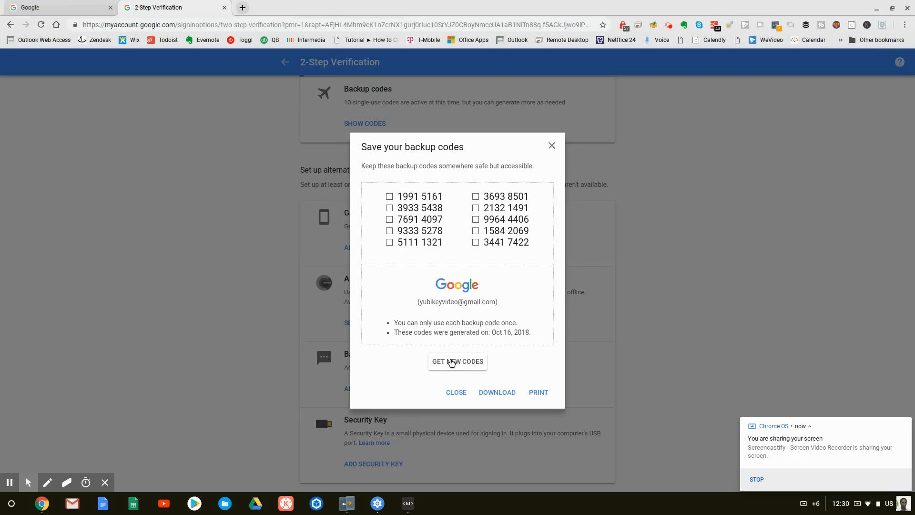
click(451, 361)
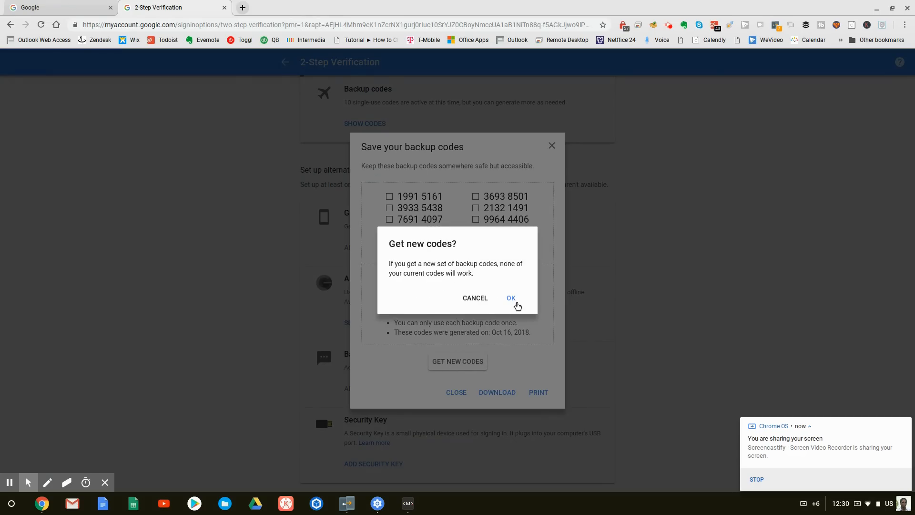
click(511, 298)
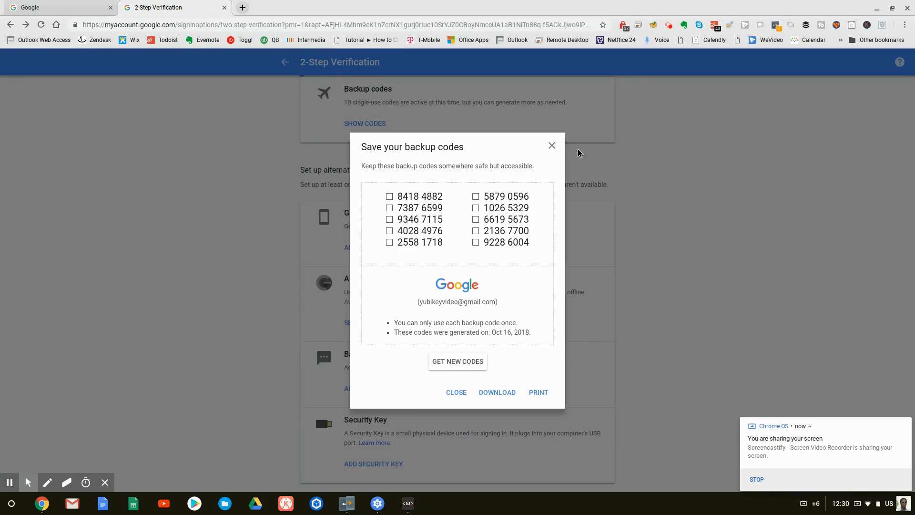
click(551, 146)
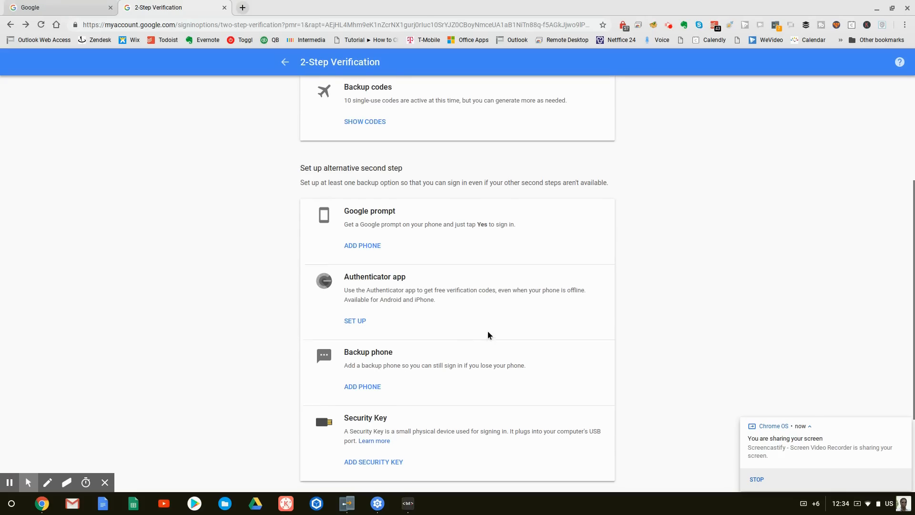
scroll(488, 330, down, 1)
scroll(487, 330, down, 1)
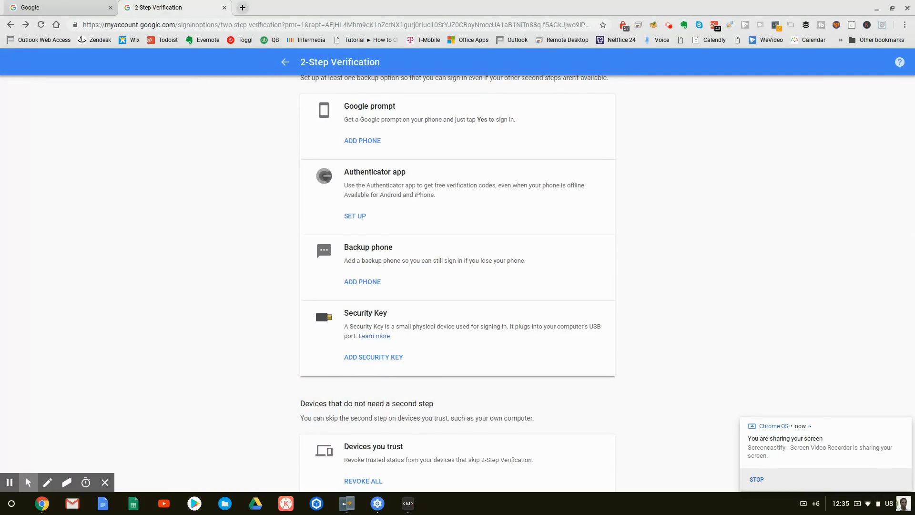
Step: Register a security key named 'USB C', allowing the site to read its make and model
click(367, 356)
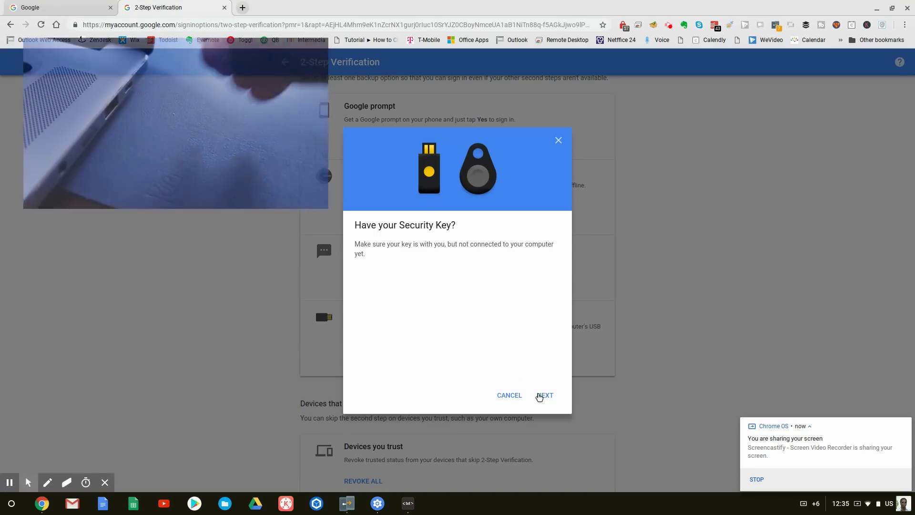
click(545, 395)
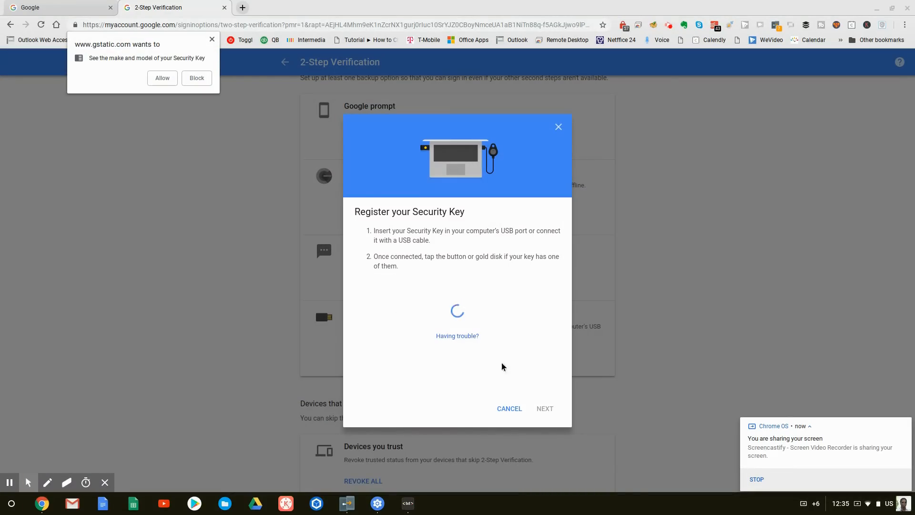
click(162, 78)
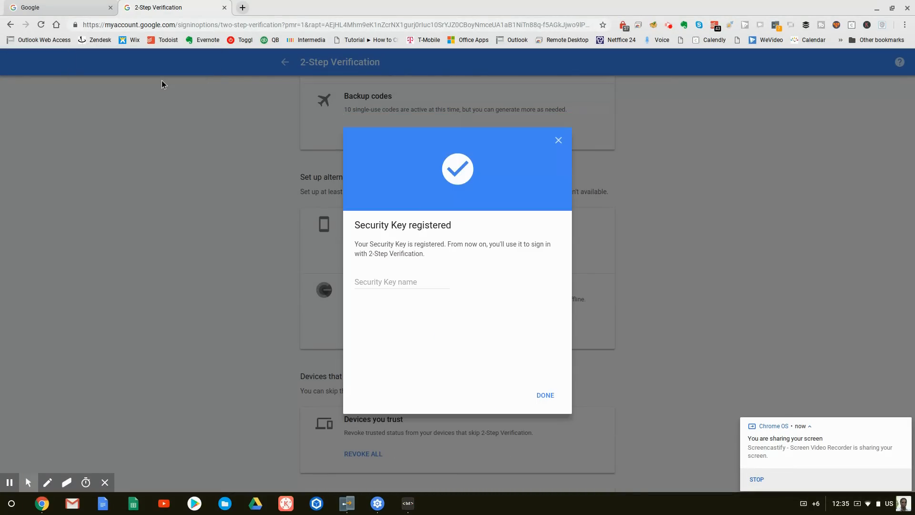
click(395, 281)
text(USB C)
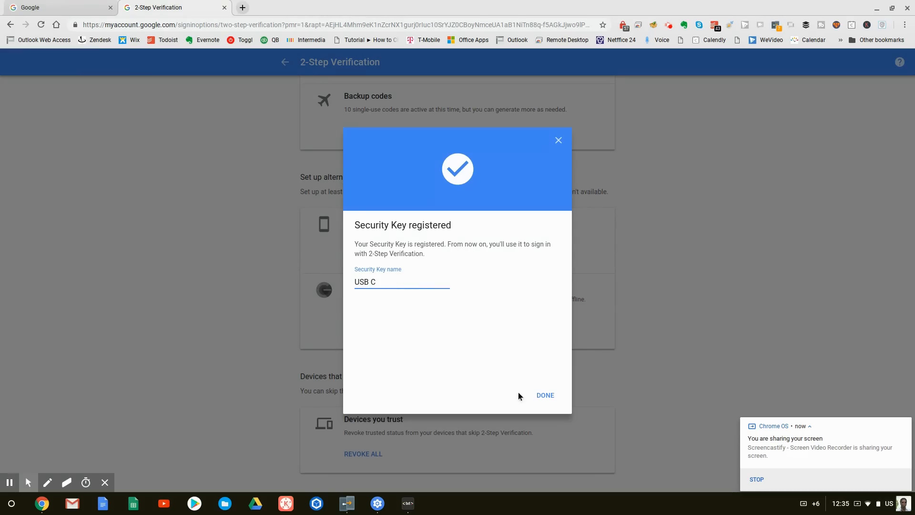
click(544, 393)
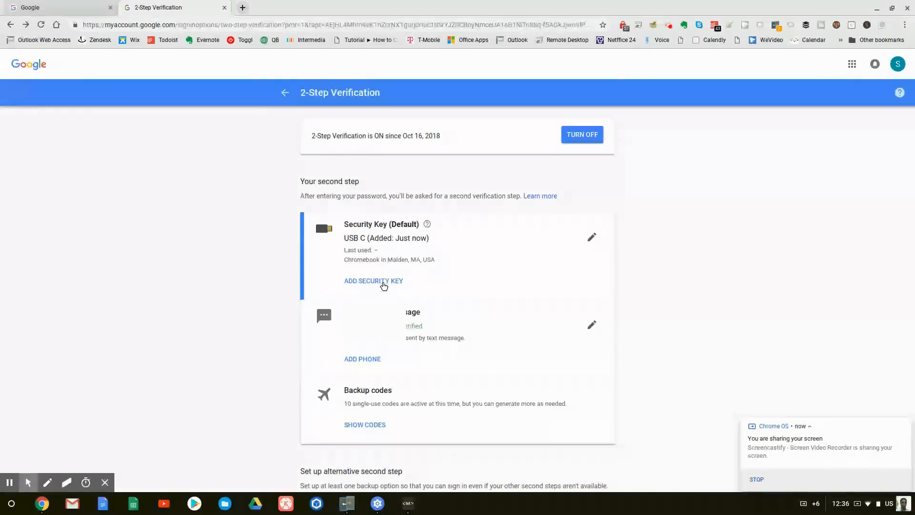
Step: Register a second security key named 'Dog Tag'
click(383, 283)
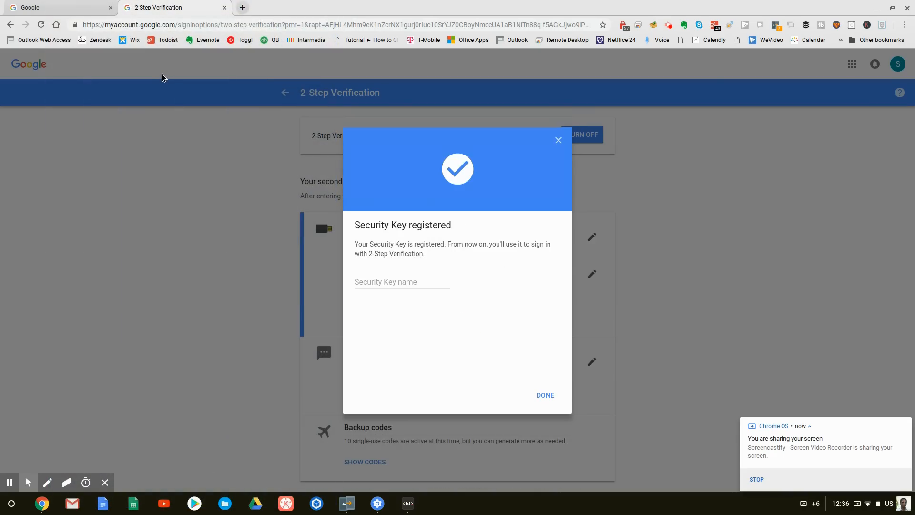
click(367, 281)
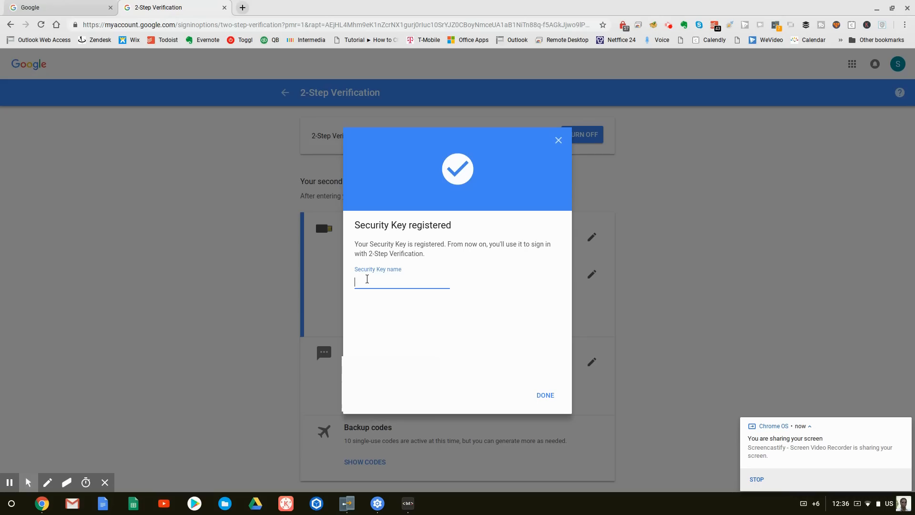
text(Dog Tag)
click(547, 397)
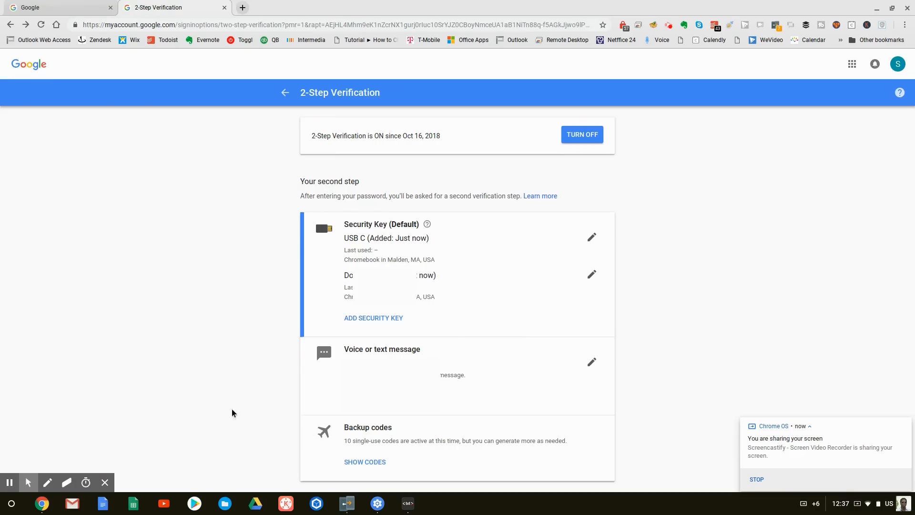
Step: Remove the voice or text message phone as a second step
click(590, 363)
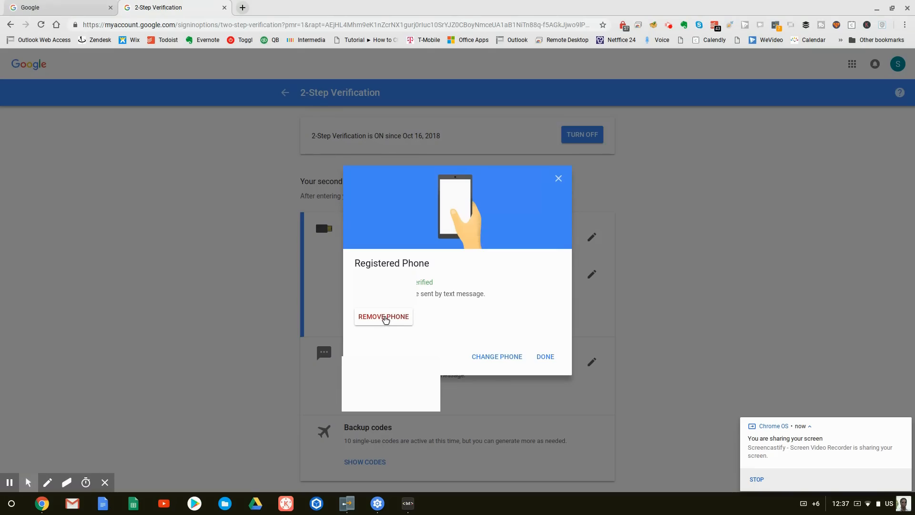
click(385, 318)
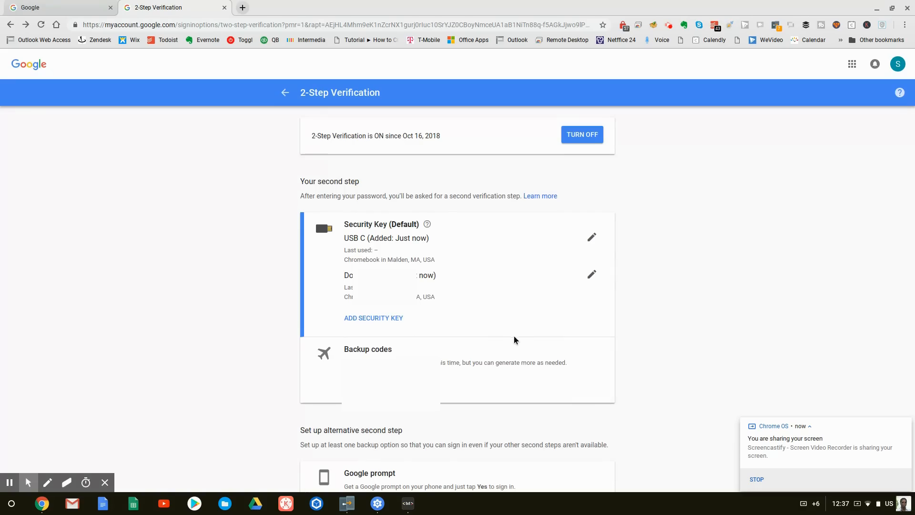
scroll(510, 335, down, 5)
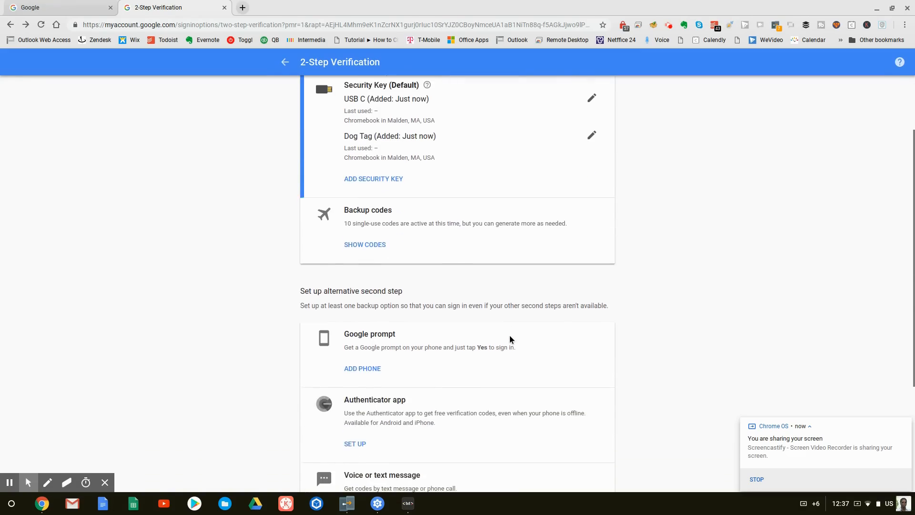
scroll(510, 335, down, 2)
scroll(510, 335, up, 5)
scroll(510, 335, up, 5)
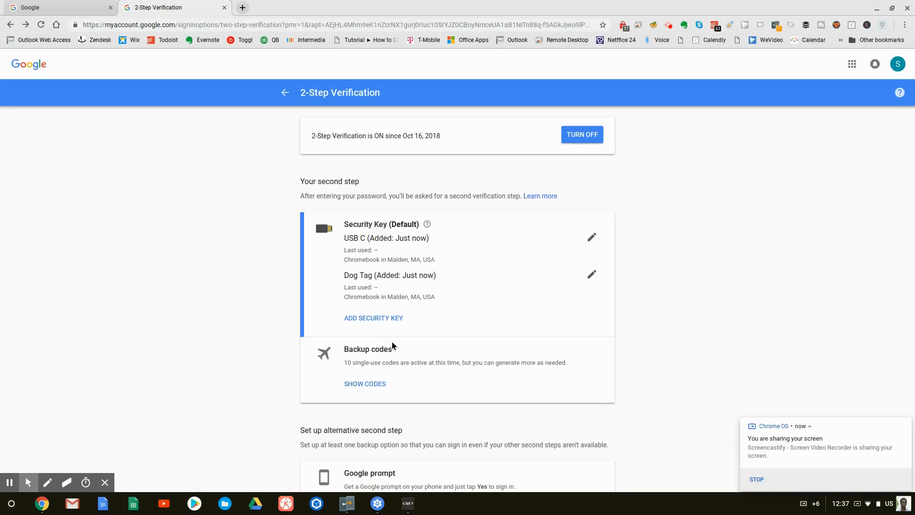
scroll(523, 314, down, 4)
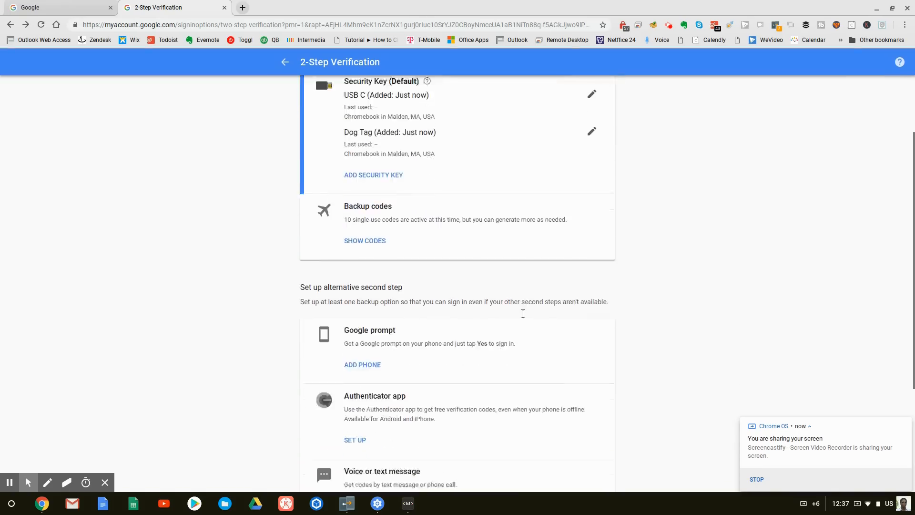
scroll(522, 317, down, 3)
scroll(523, 316, down, 2)
scroll(529, 285, up, 8)
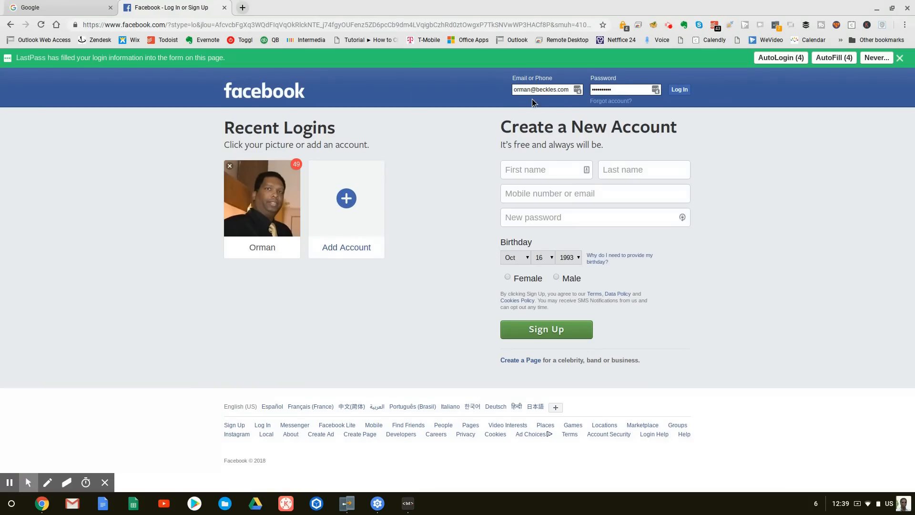
Step: Log in to Facebook with the LastPass-autofilled credentials, reaching the security key prompt
click(679, 90)
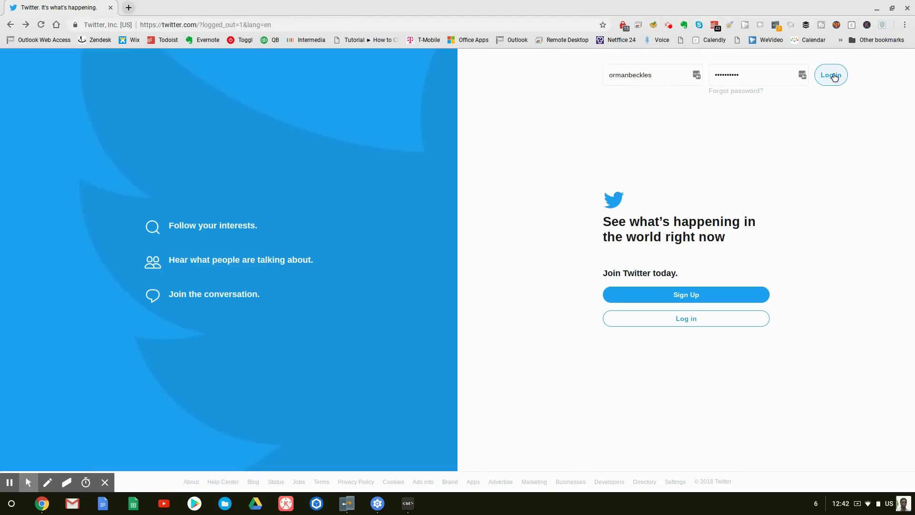
Step: Log in to Twitter with the filled credentials and complete the security key check
click(831, 76)
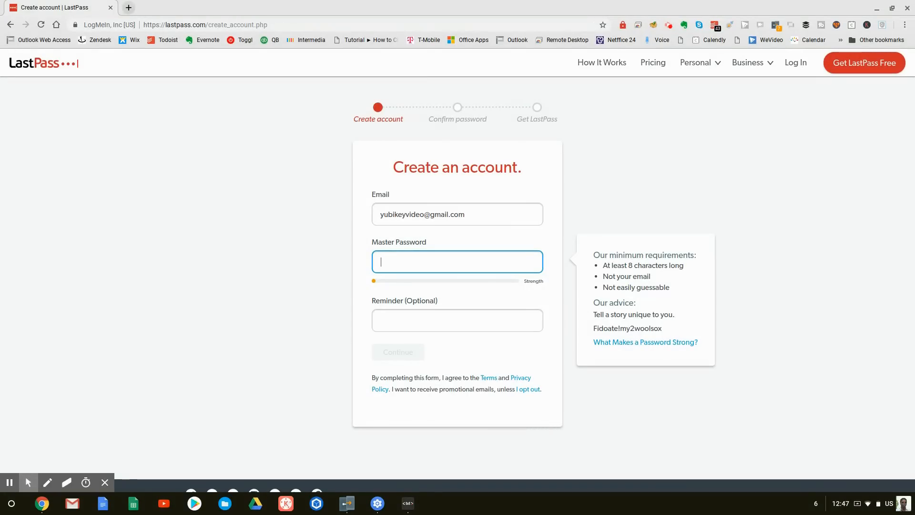
Step: Enter the LastPass master password and move on to the password reminder
key(ctrl+v)
key(ctrl+a)
key(BackSpace)
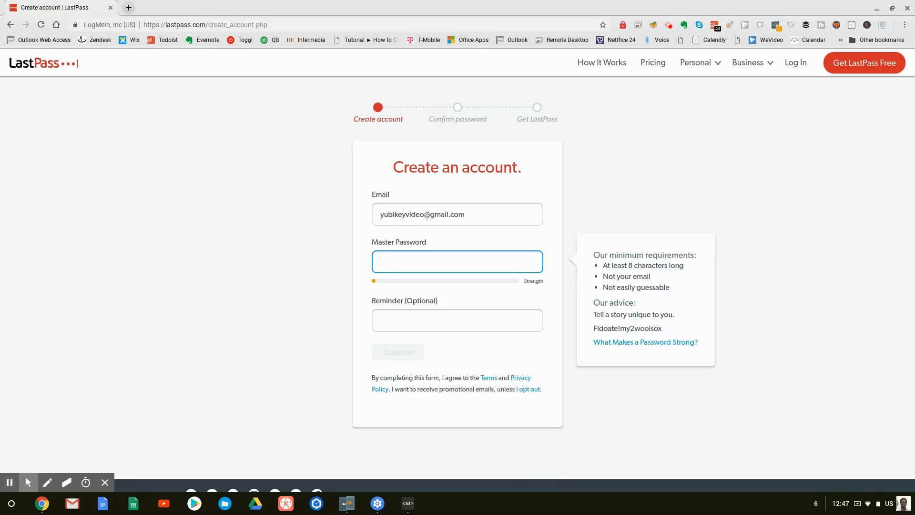
text(noldenda)
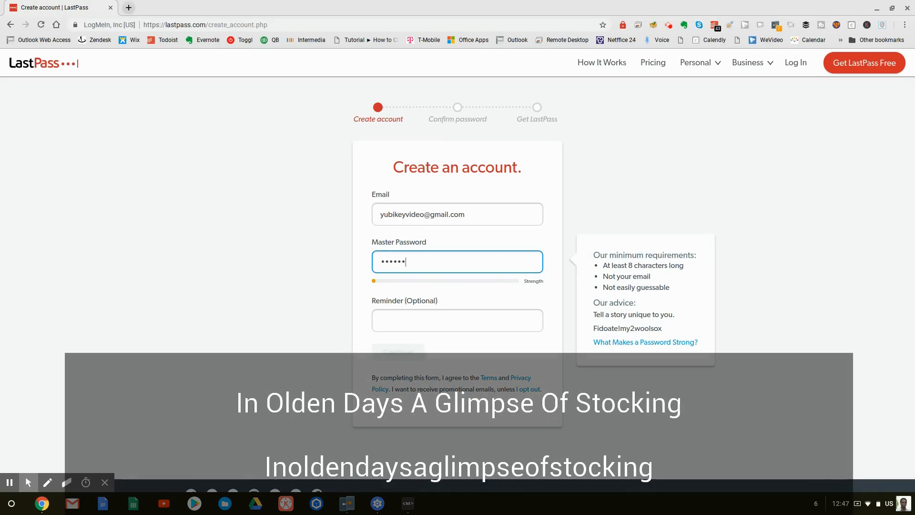
text(ysagli)
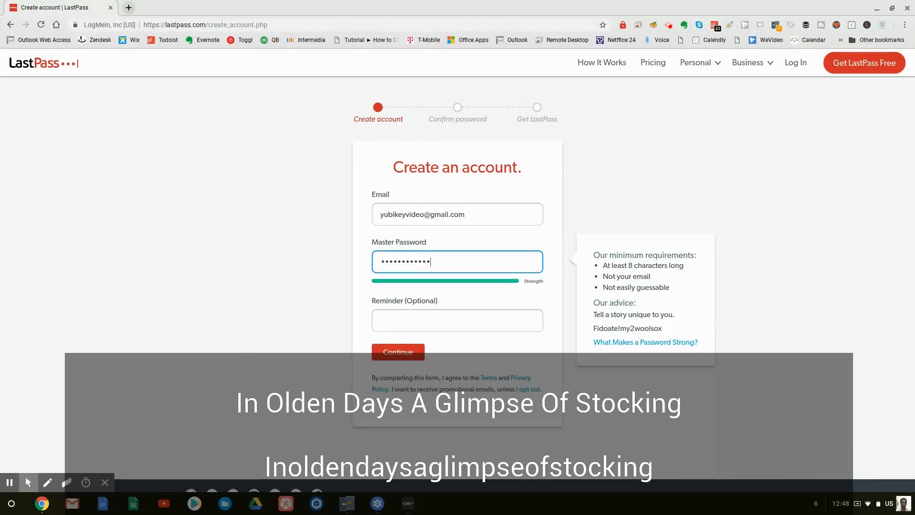
text(mpseofstocking)
key(Tab)
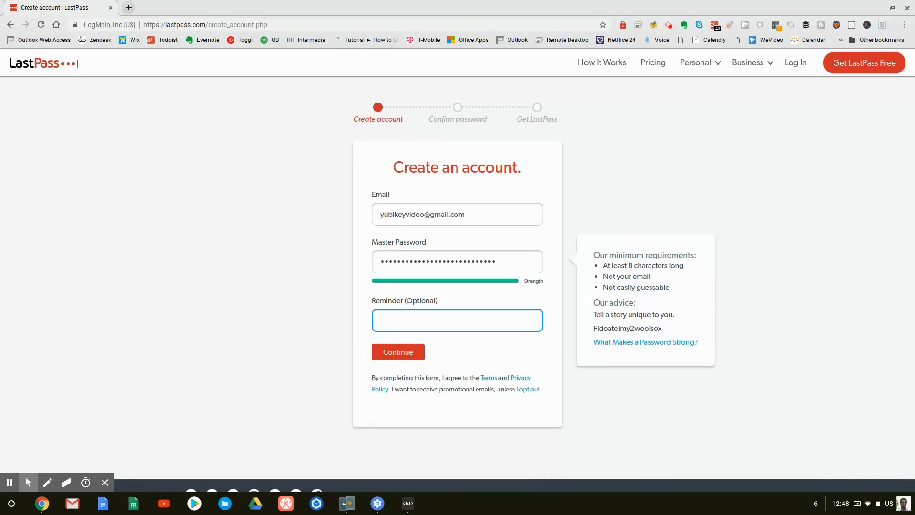
text(Cole Porter Anything Goes)
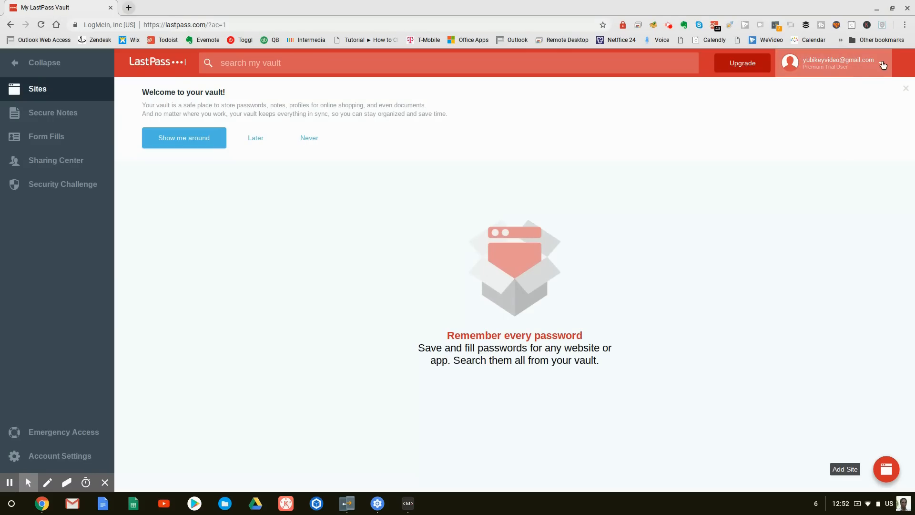
Step: Show the account's Multifactor Options with the Premium YubiKey row in view
click(53, 462)
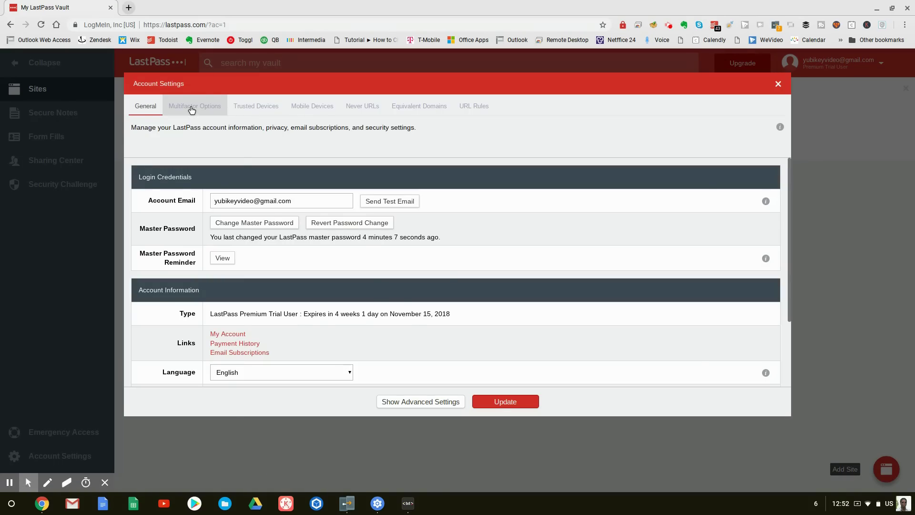
click(191, 109)
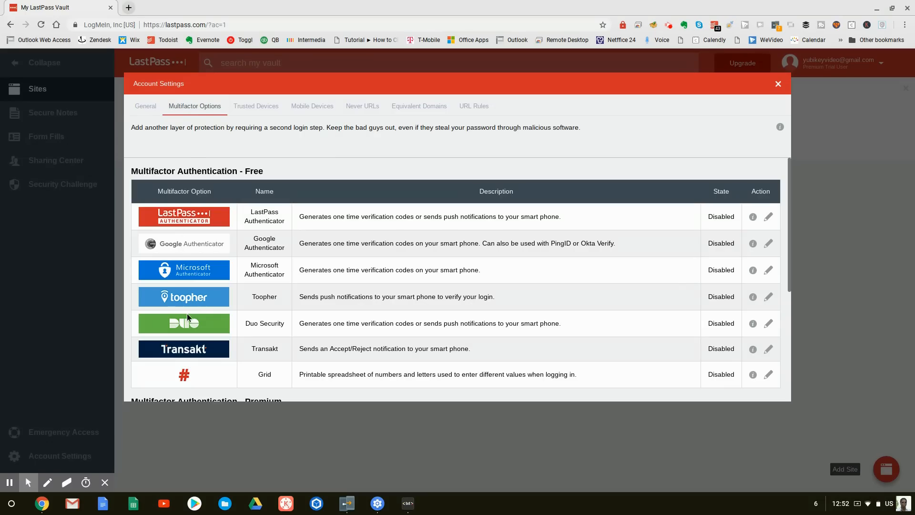
scroll(198, 282, down, 2)
scroll(200, 258, down, 2)
scroll(200, 257, down, 2)
scroll(200, 256, down, 2)
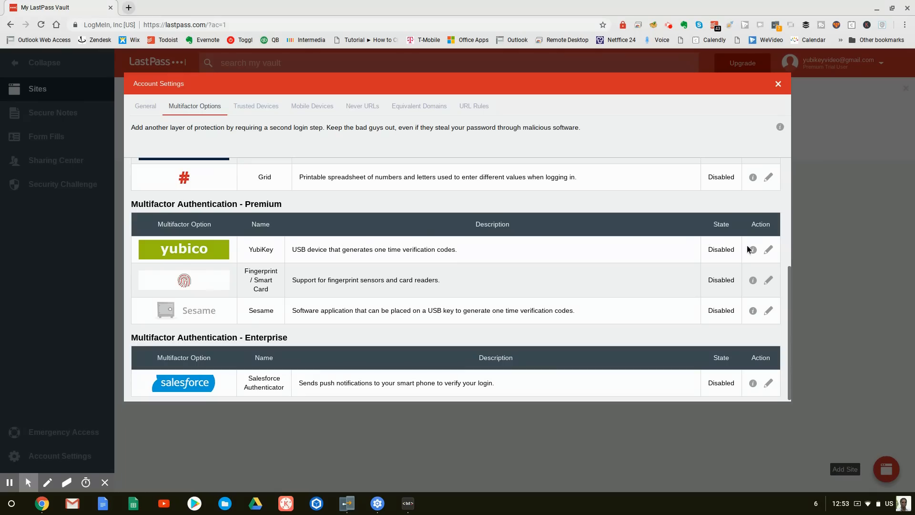
Step: Set YubiKey multifactor to Enabled: Yes and ready the YubiKey #1 slot for the key's code
click(768, 249)
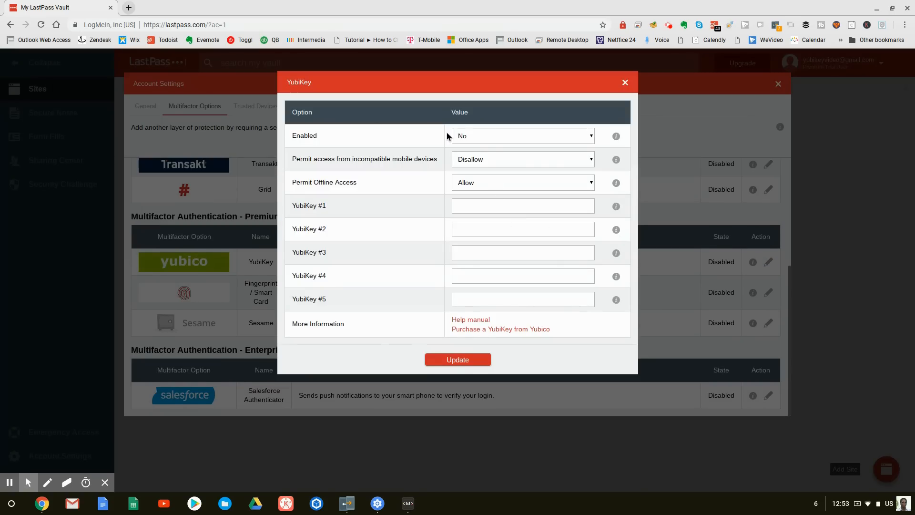
click(494, 136)
click(482, 149)
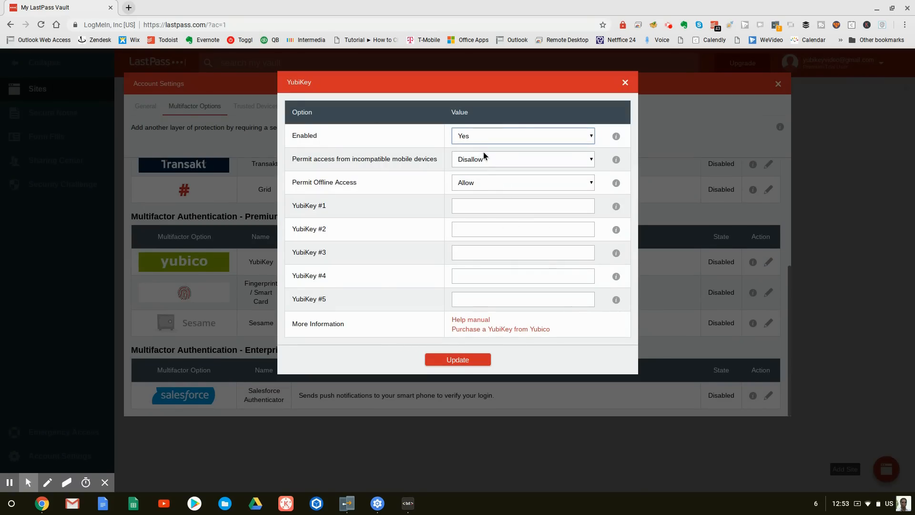
click(507, 206)
text(••••••••••••••••••••••••••••••••••••••••••••)
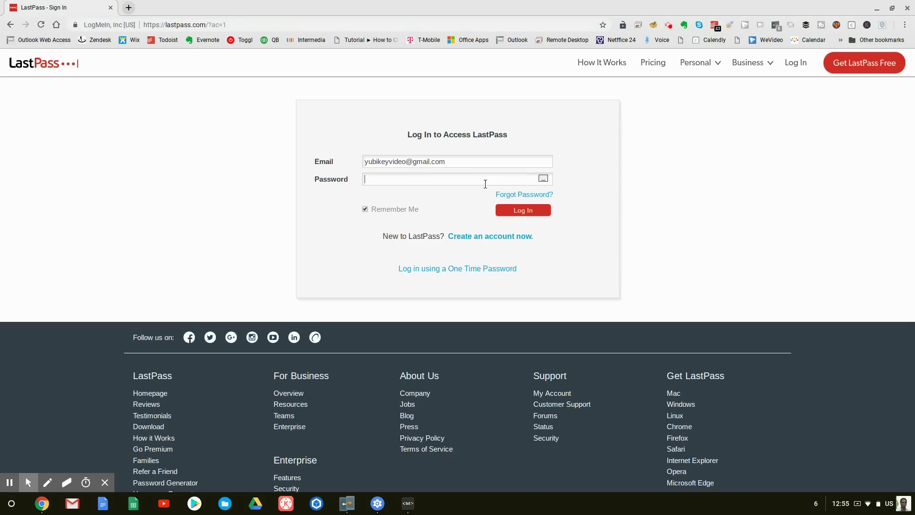
Step: Enter the master password and log back in to the LastPass vault
click(484, 182)
text(•)
text(••••••••••••••••••••••••••)
key(Return)
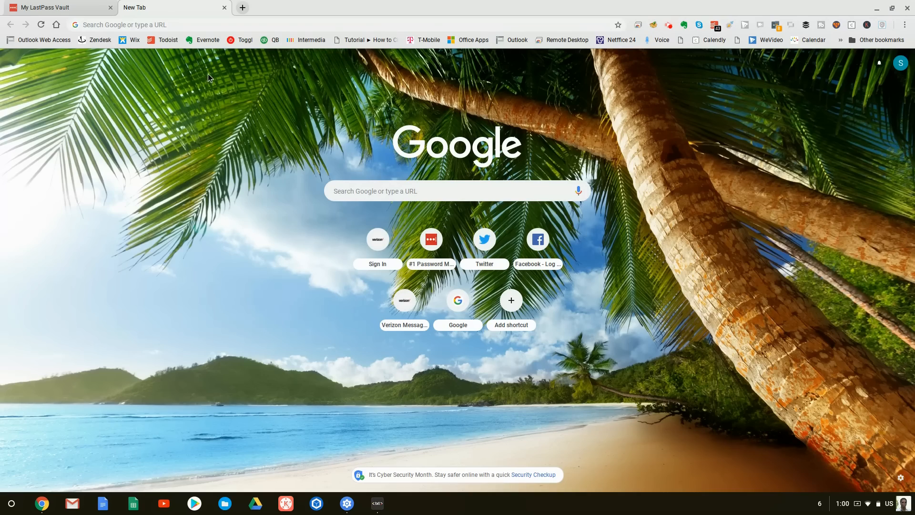
Step: Search Google for 'lastpass extension' and open the Chrome Web Store result
click(180, 24)
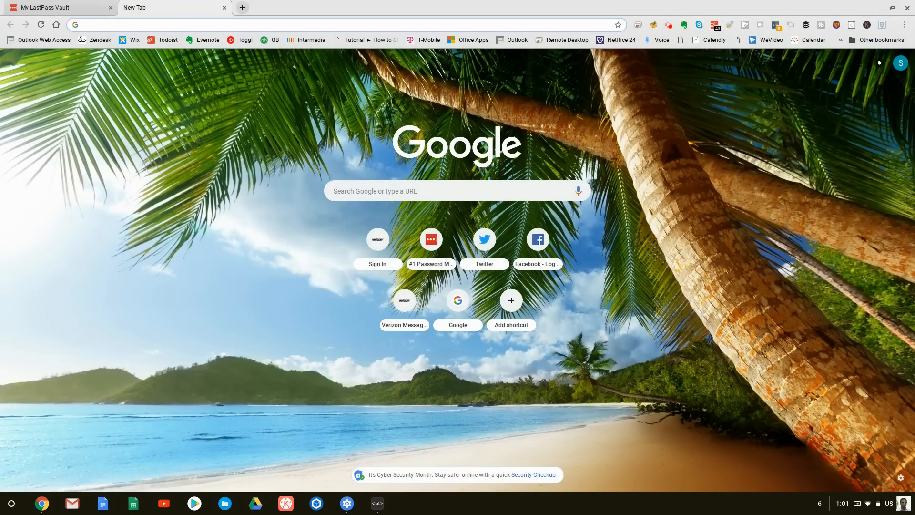
text(last)
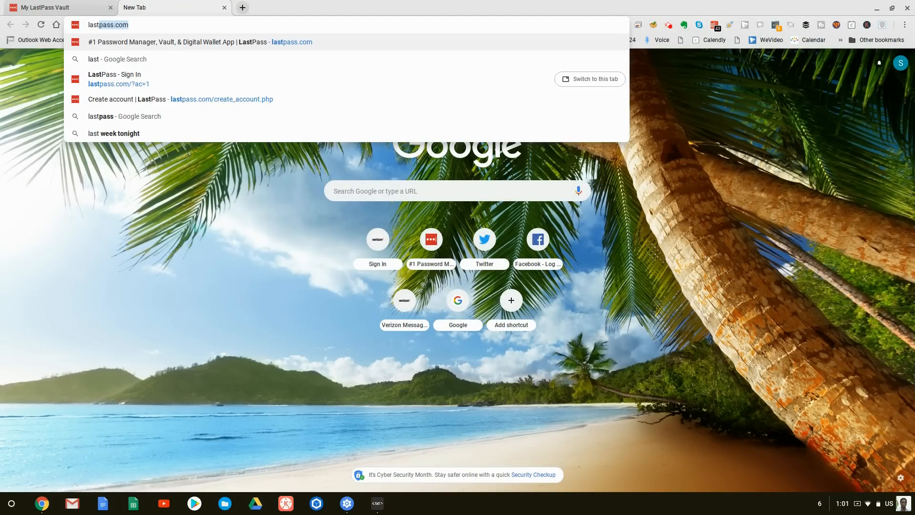
text(pass )
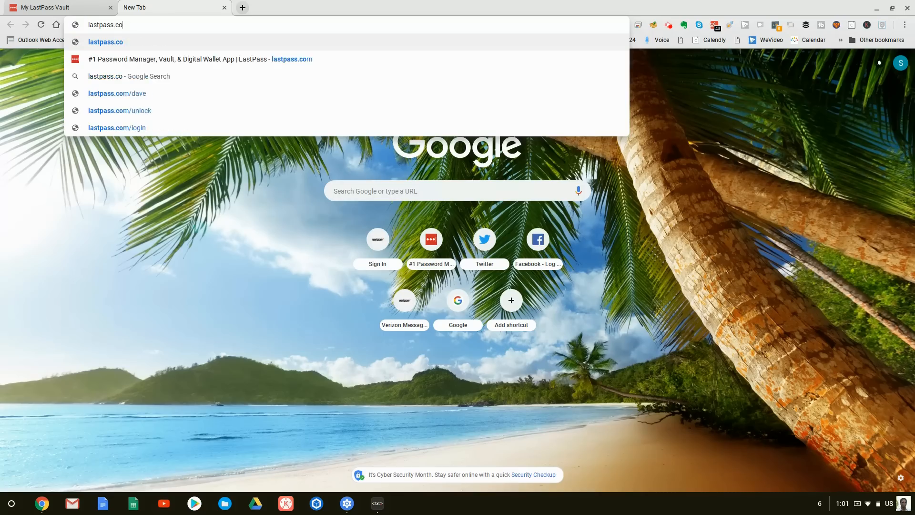
text(extension)
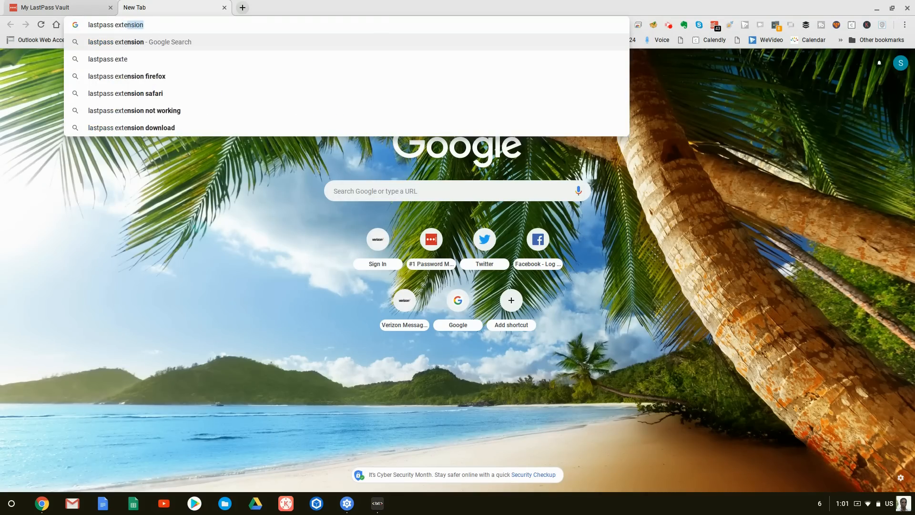
key(Return)
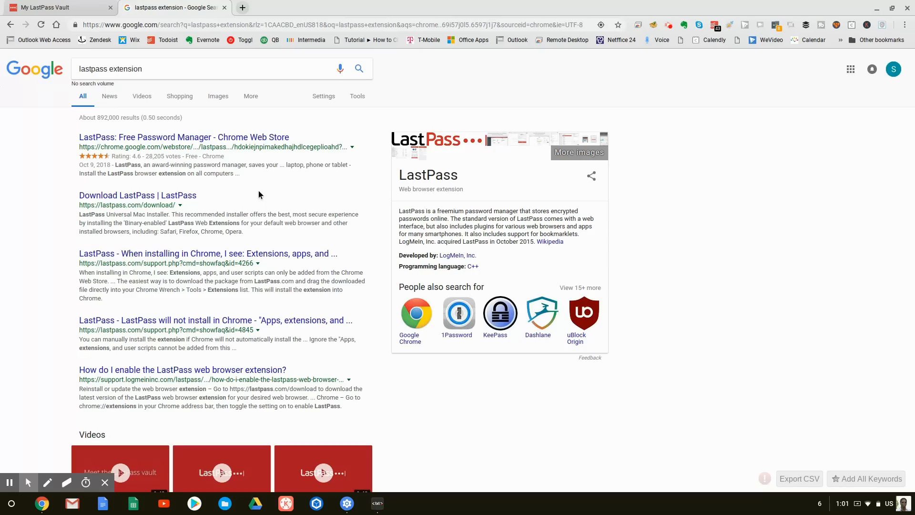
click(176, 137)
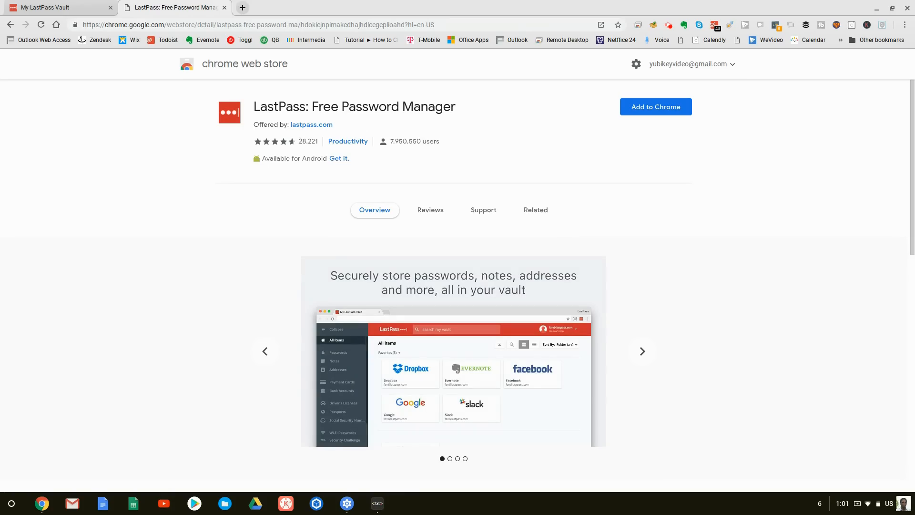
Step: Add the LastPass extension to Chrome and bring up its toolbar login popup
click(663, 109)
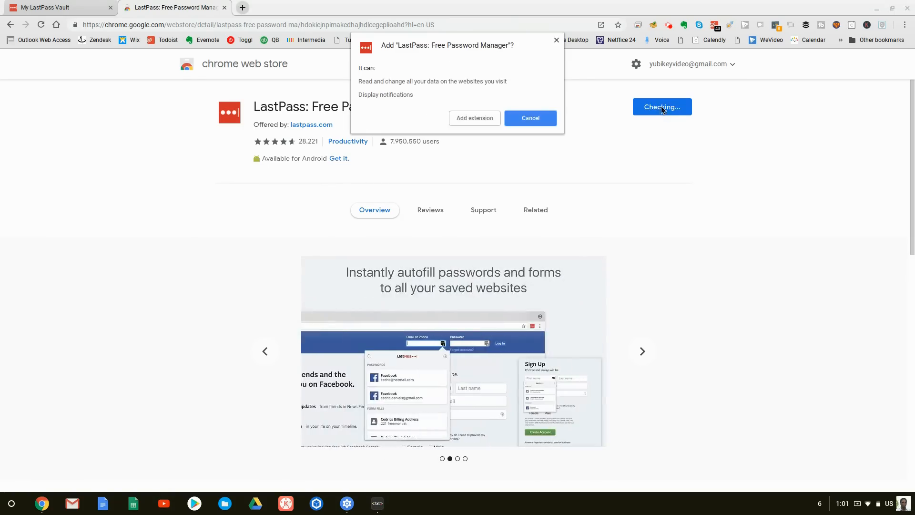
click(474, 117)
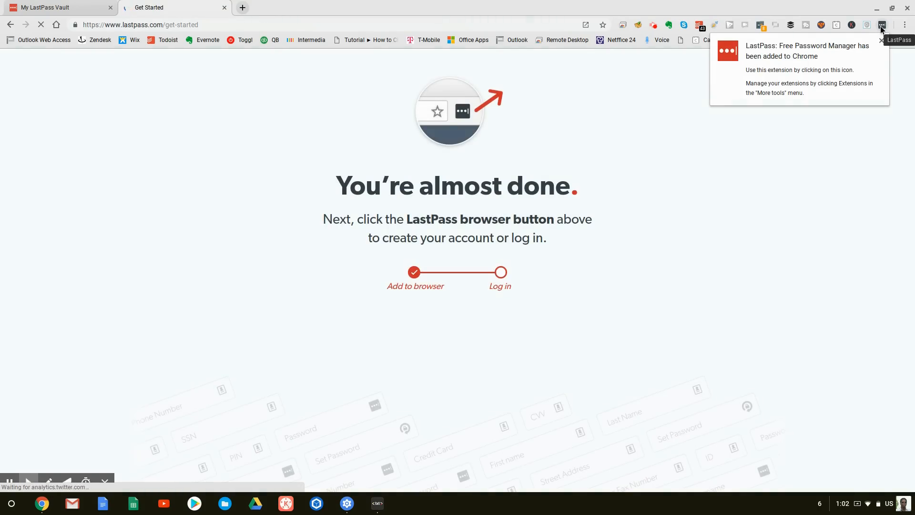
click(881, 26)
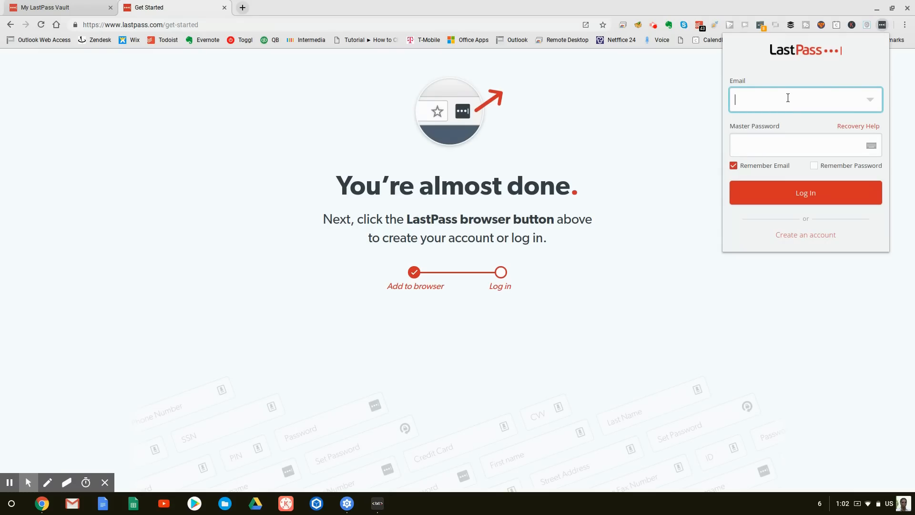
text(y)
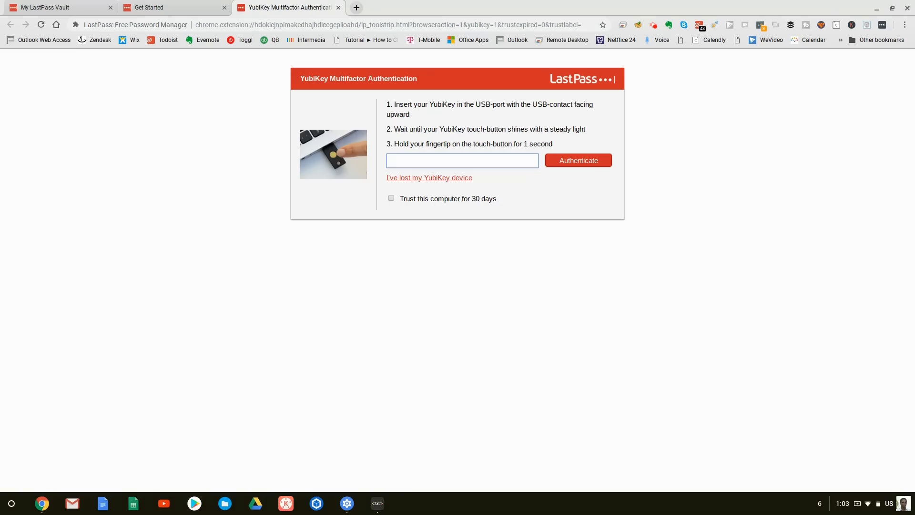
text(••••••••••••••••••••••••••••••••••••••••••••)
Step: Submit the YubiKey one-time code to finish signing in to the LastPass extension
key(Return)
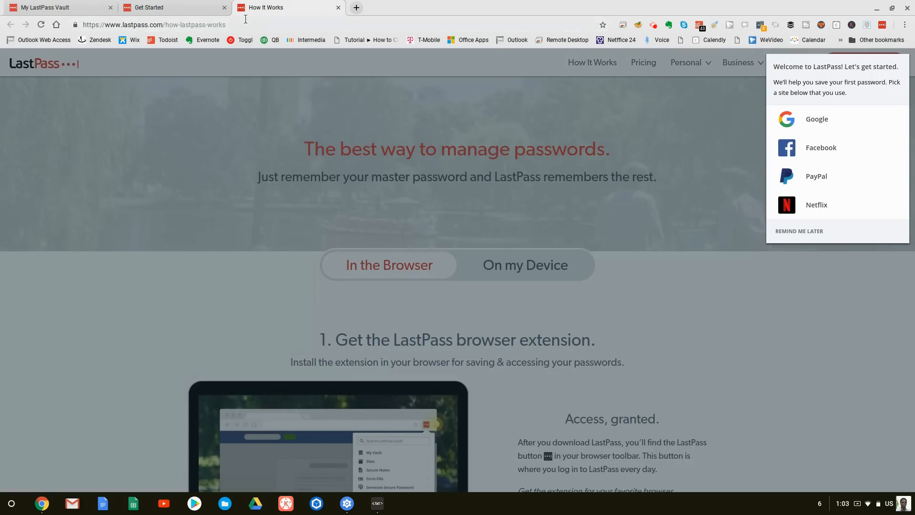
Step: Navigate the current tab to yahoo.com via the address-bar autocomplete
click(244, 24)
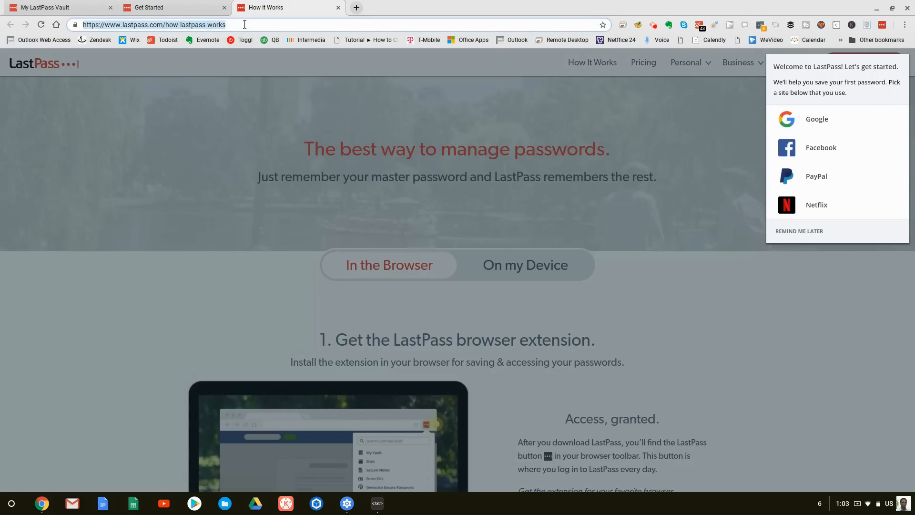
text(yahoo.com)
key(Return)
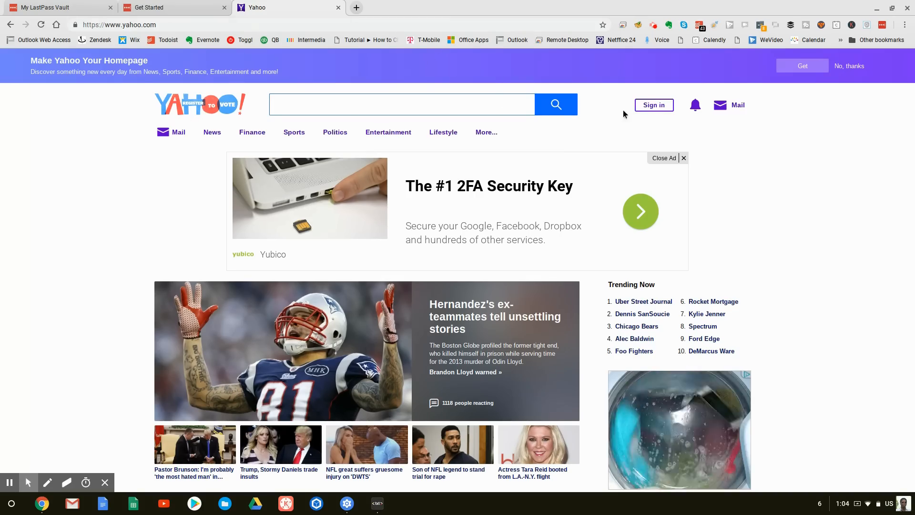
Step: Reach Yahoo's sign-in page from the homepage Sign in button
click(656, 106)
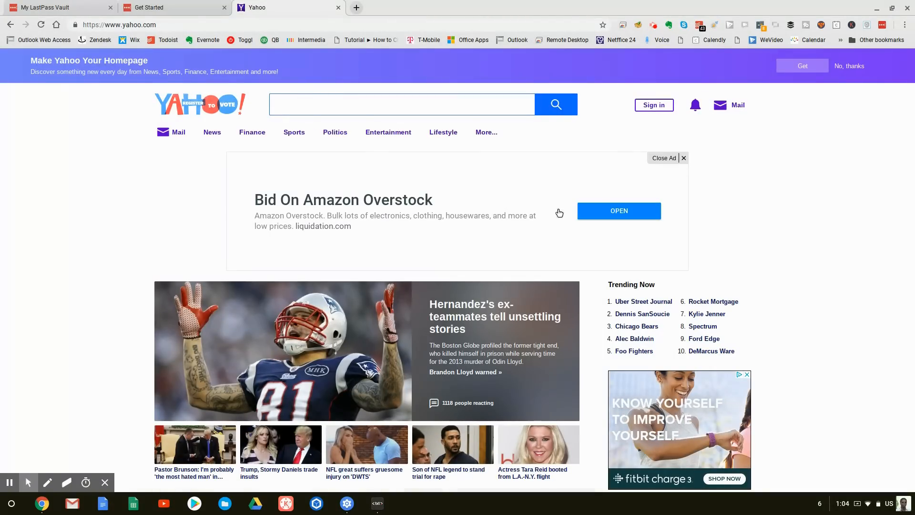
click(659, 109)
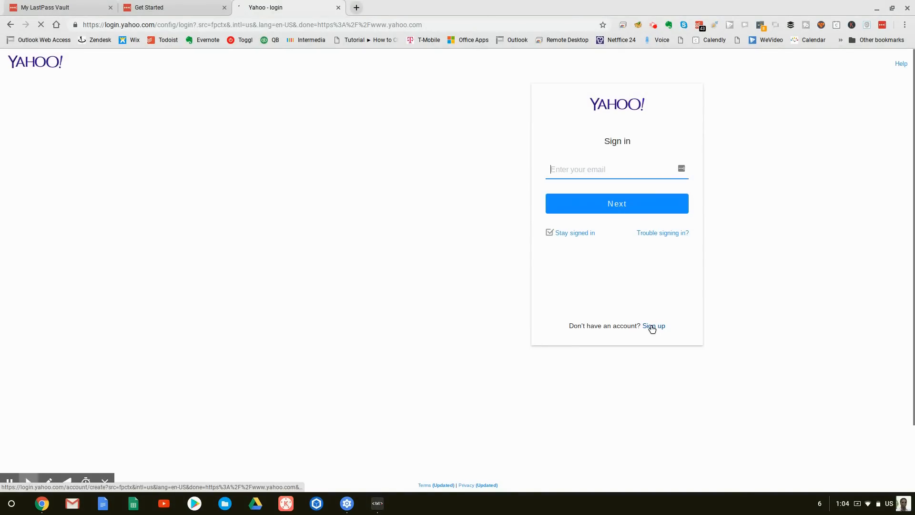
Step: Start a new Yahoo account and summon LastPass's generator on its Password field
click(653, 326)
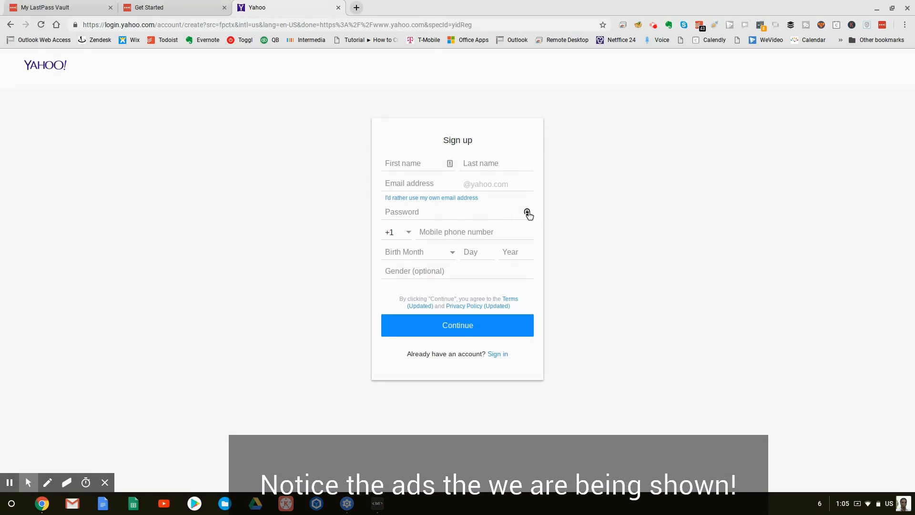
click(528, 213)
click(529, 212)
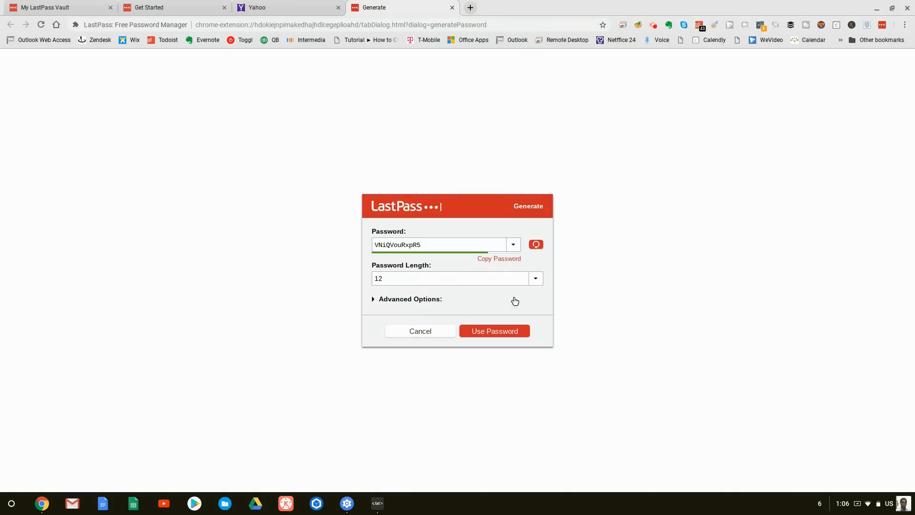
Step: Set length 20, try Make Pronounceable under Advanced Options, then keep Allow All Character Types
click(536, 278)
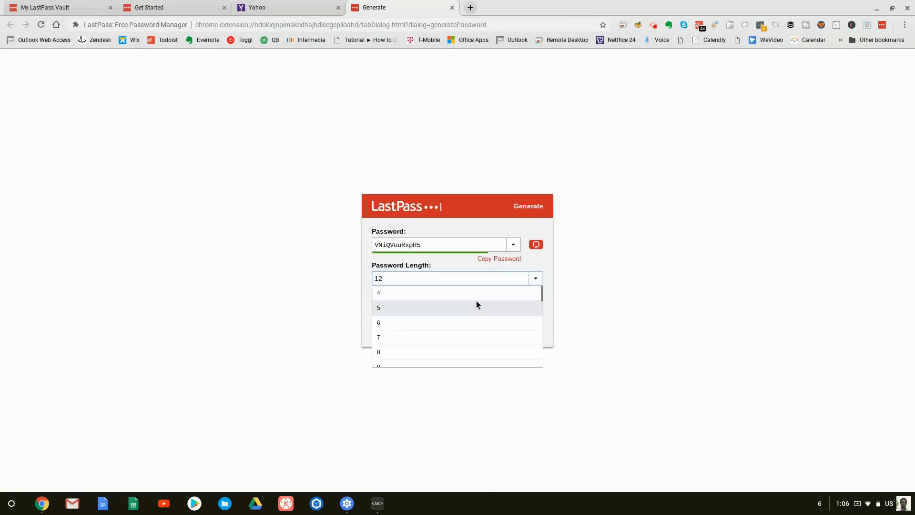
scroll(478, 300, down, 2)
scroll(480, 300, down, 2)
scroll(480, 298, down, 2)
scroll(480, 298, down, 2)
scroll(480, 298, down, 1)
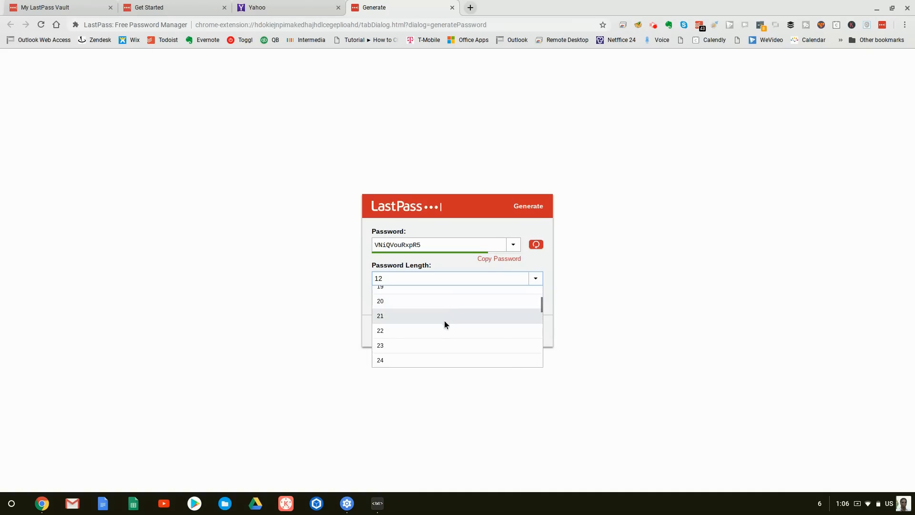
scroll(481, 303, down, 1)
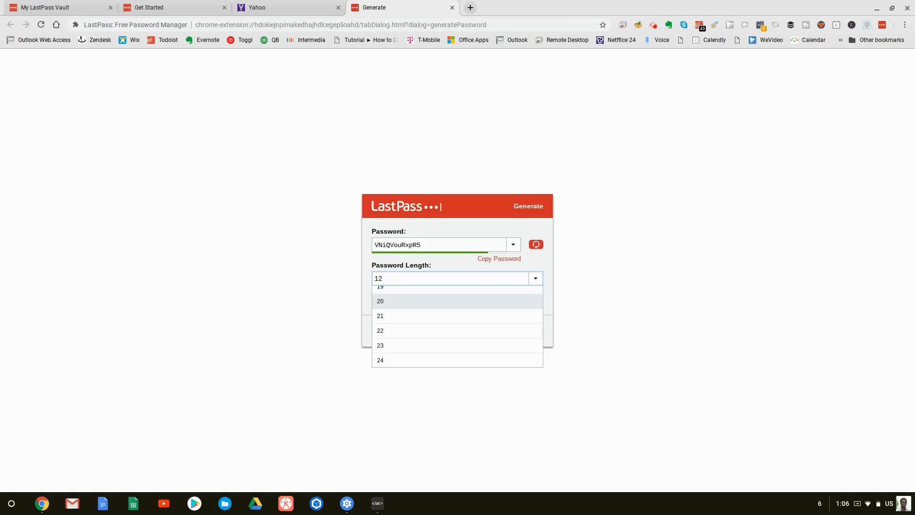
click(434, 301)
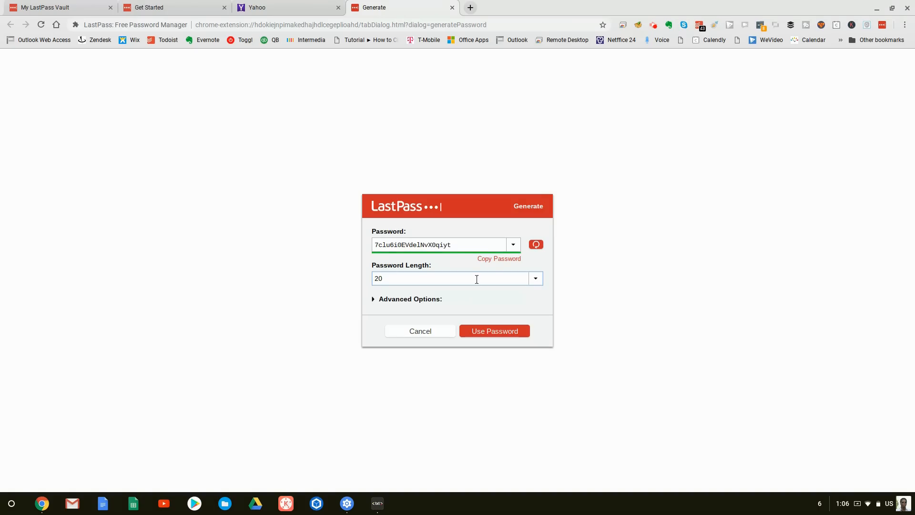
click(371, 298)
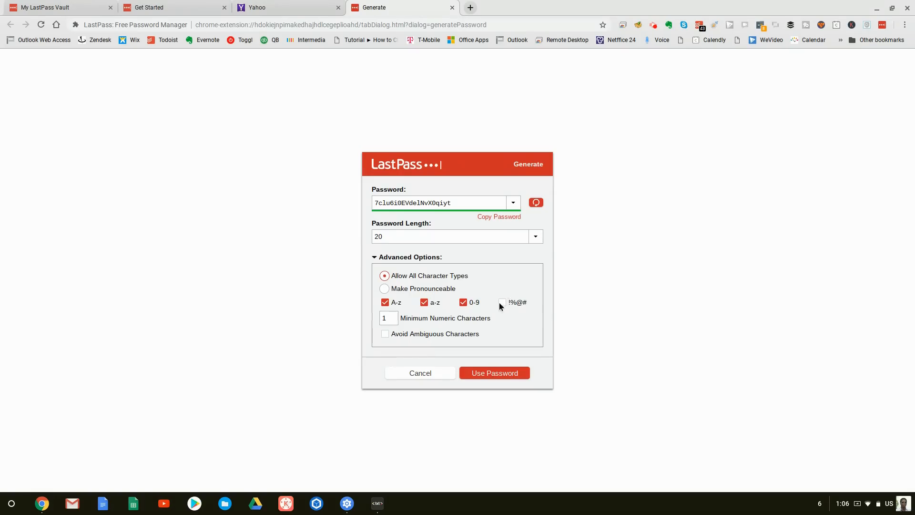
click(385, 289)
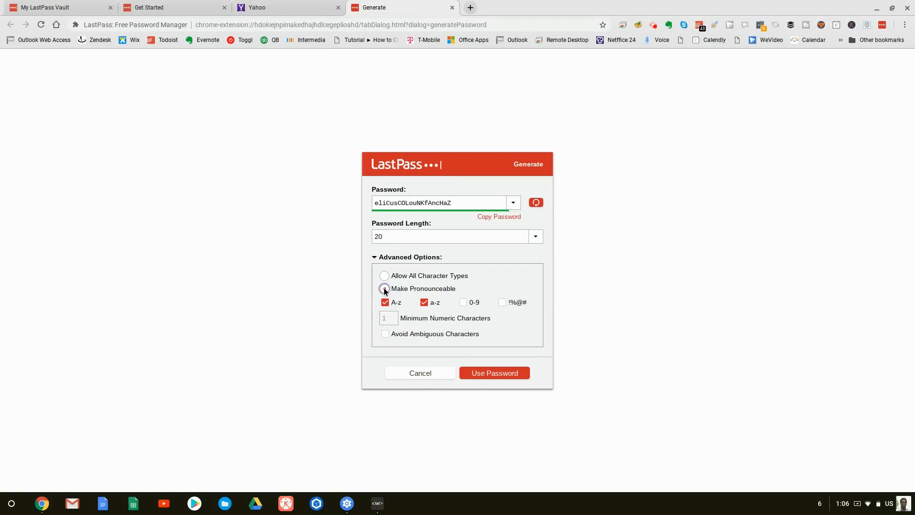
click(384, 290)
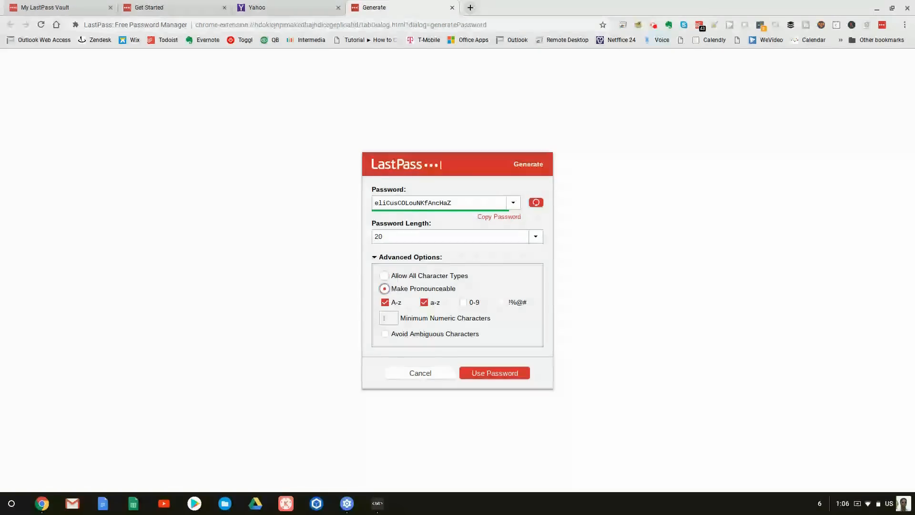
click(384, 275)
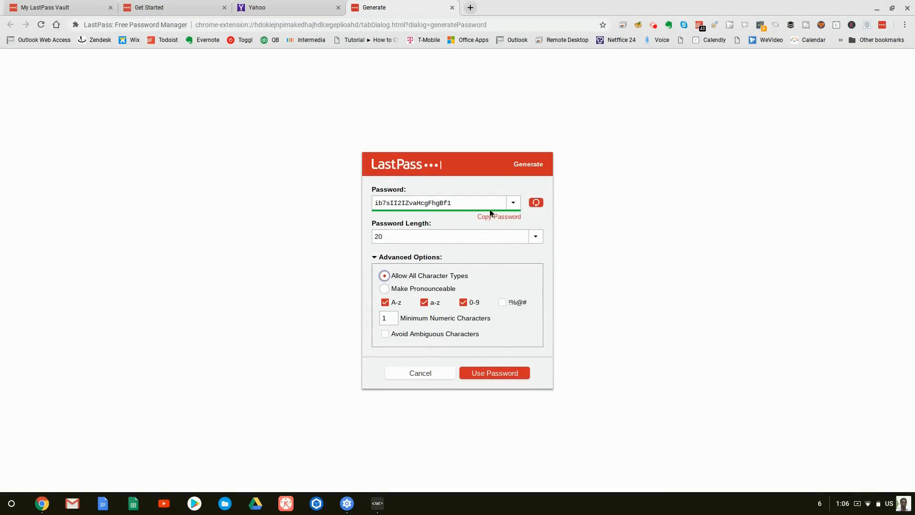
Step: Paste the LastPass-generated password into Yahoo's Password field to complete sign-up
click(499, 218)
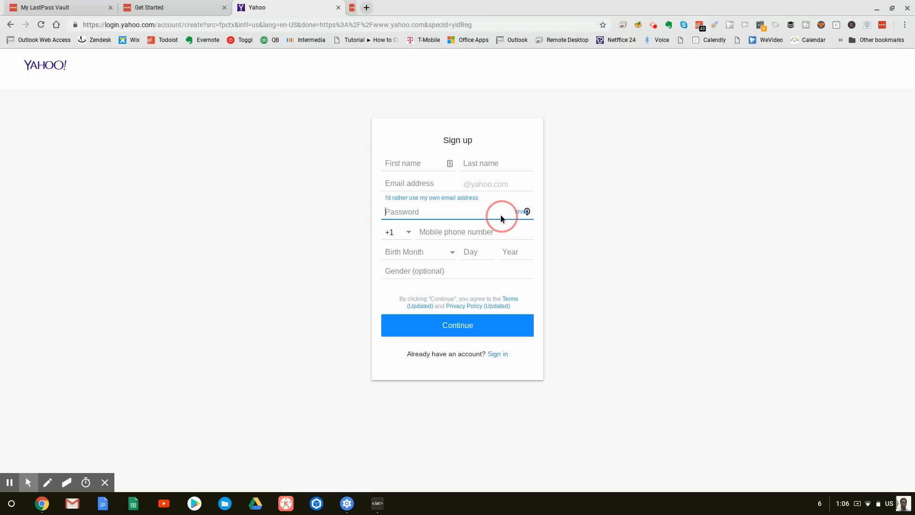
click(450, 211)
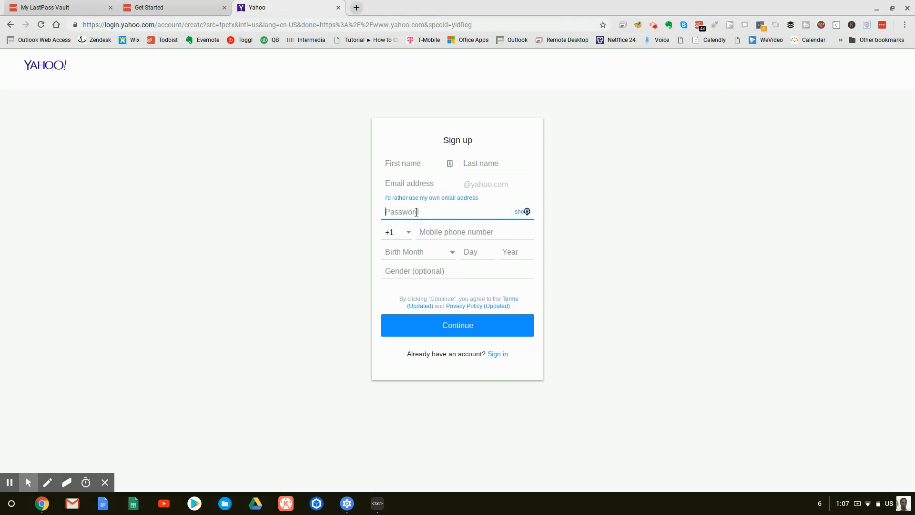
right_click(417, 212)
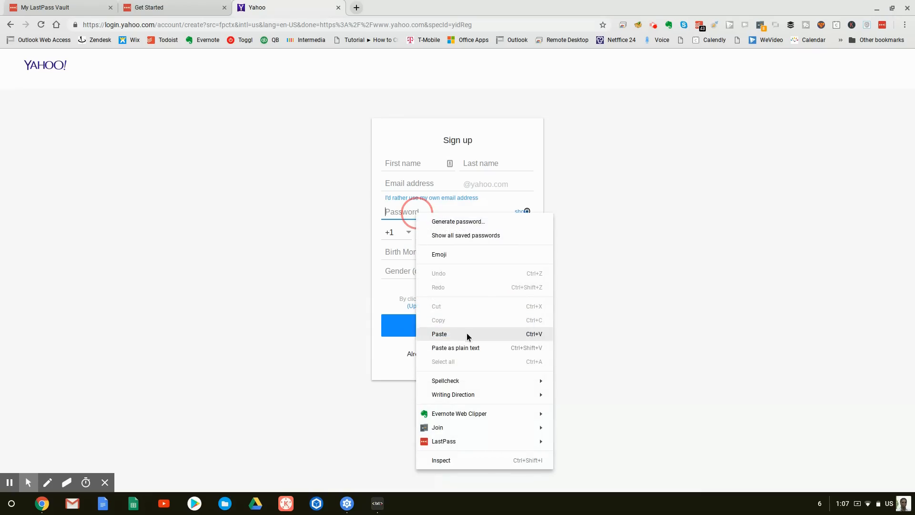
click(469, 348)
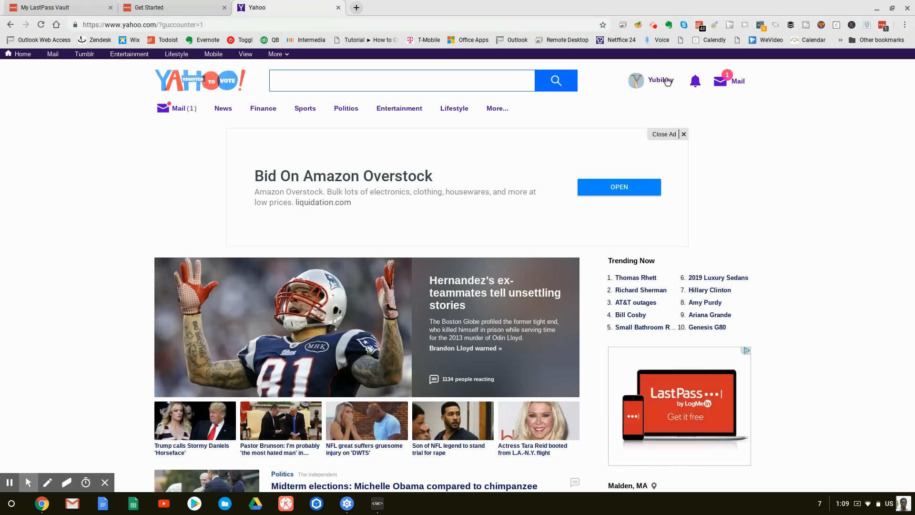
mouse_move(651, 80)
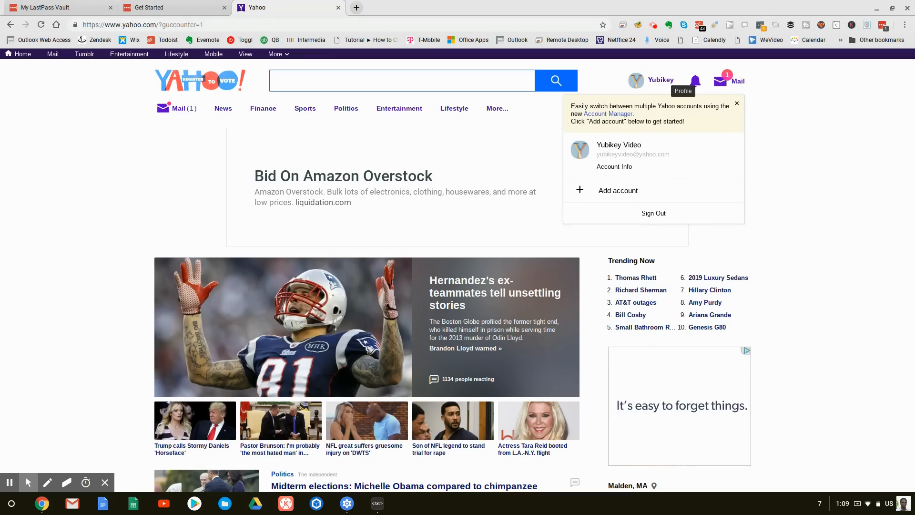
Step: Sign out of the Yubikey Video account and return to Yahoo's sign-in page
click(653, 213)
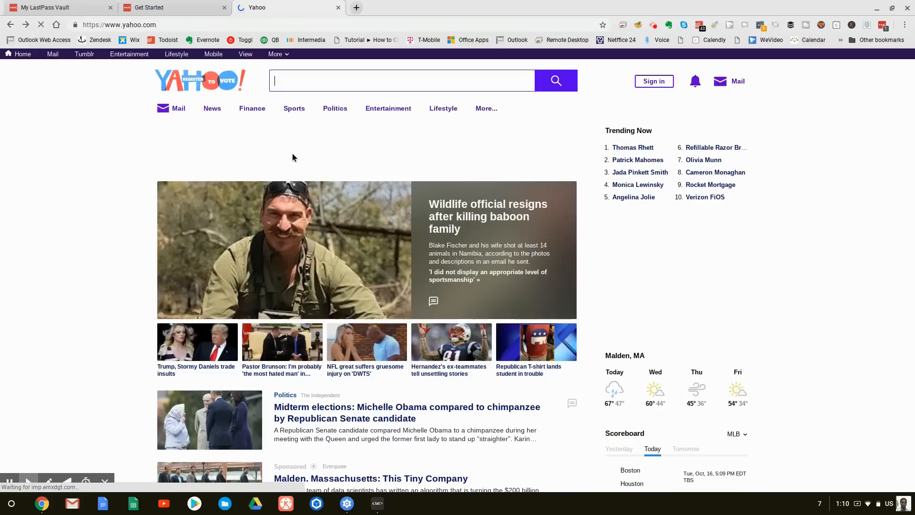
click(653, 81)
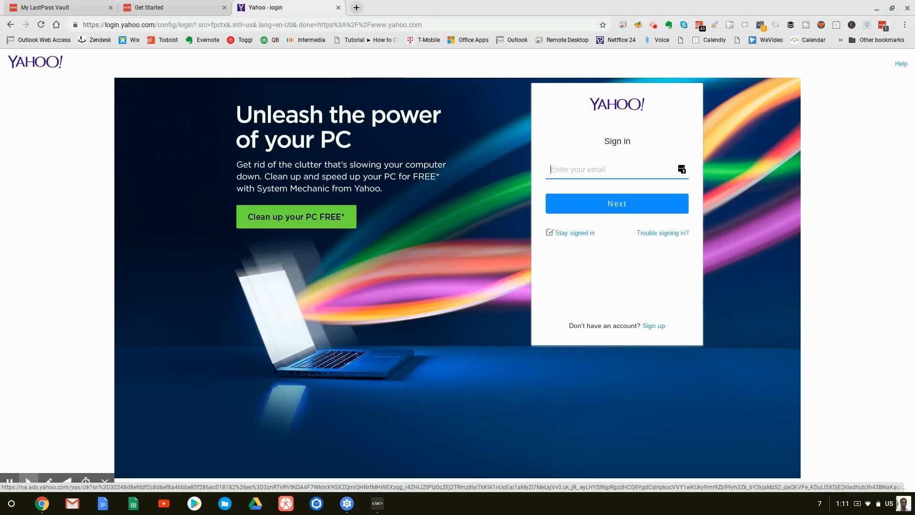
Step: Fill the saved yubikeyvideo username from LastPass and continue to the password page
click(682, 169)
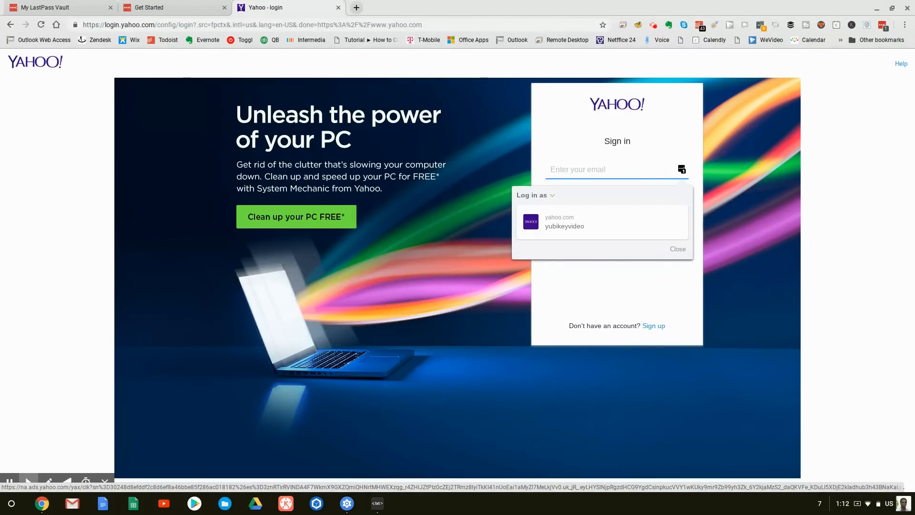
click(590, 226)
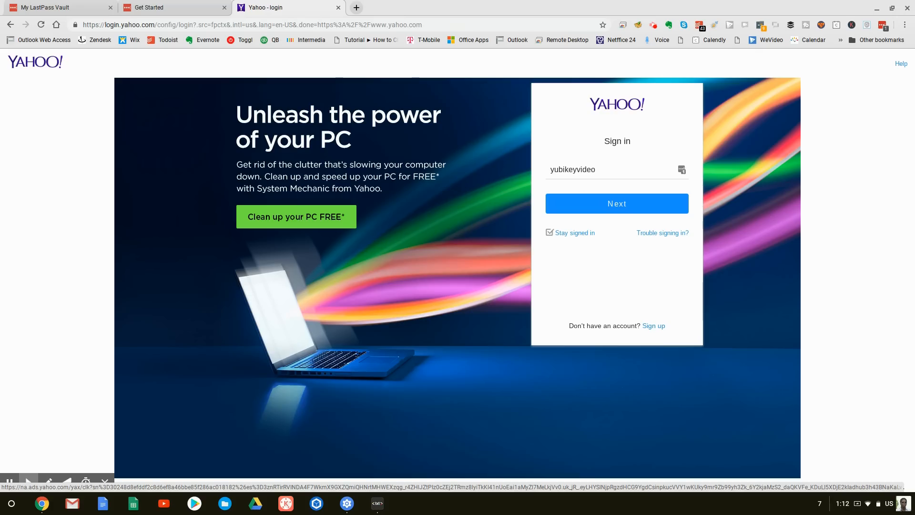
click(616, 205)
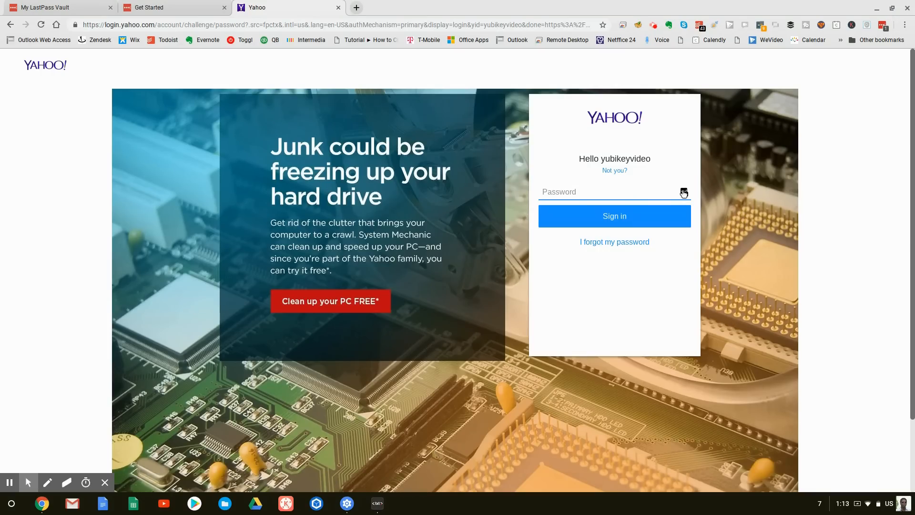
Step: Fill the saved password from LastPass and submit the Yahoo sign-in
click(685, 193)
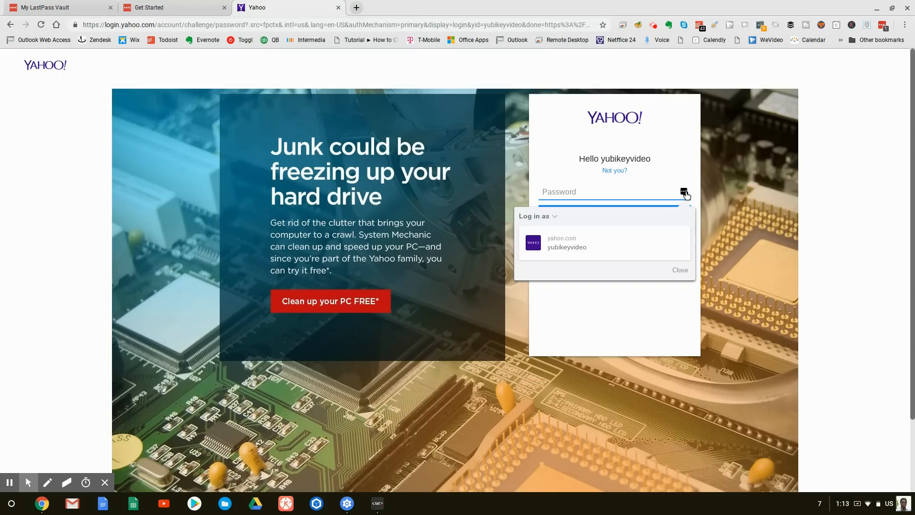
mouse_move(586, 243)
click(581, 248)
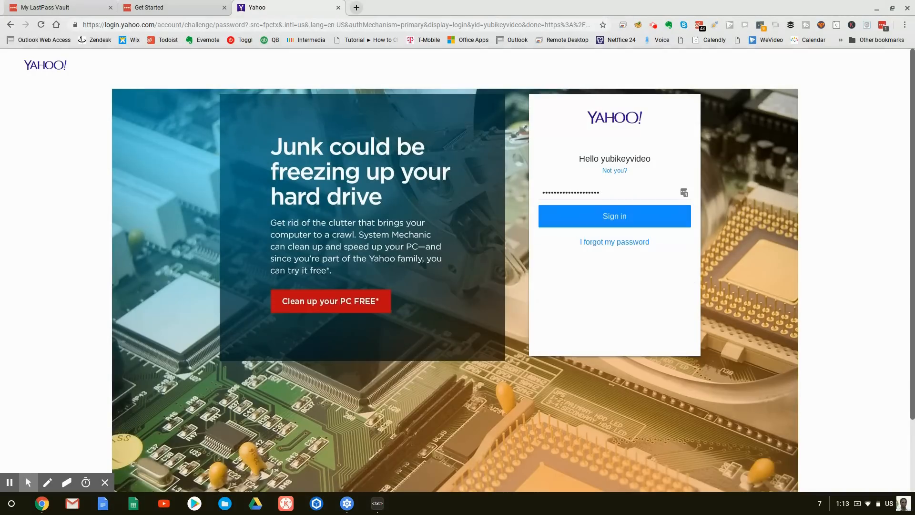
click(614, 218)
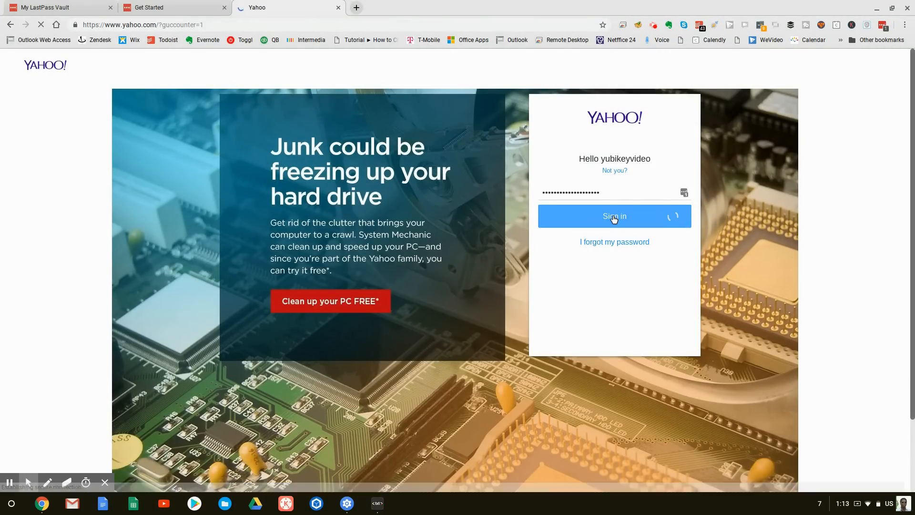